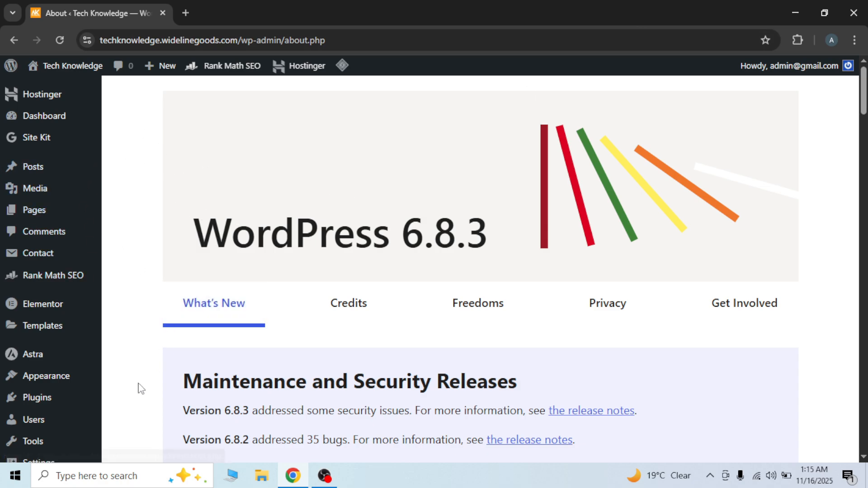
Step: Open the site's menu management page and create a navigation menu named "primary menu"
mouse_move(31, 383)
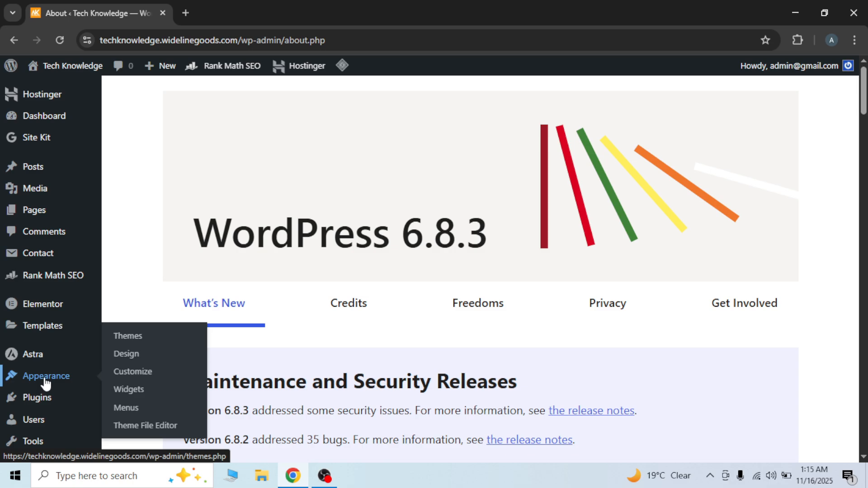
left_click(126, 414)
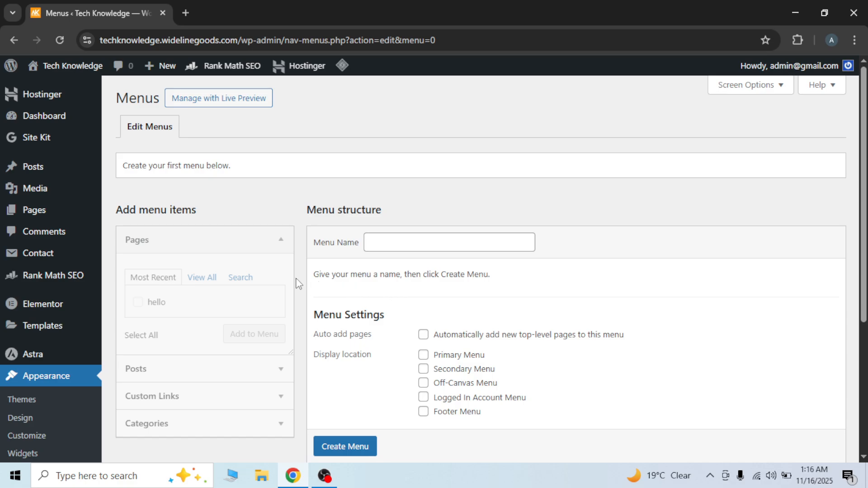
scroll(299, 287, "down", 3)
scroll(407, 366, "up", 3)
left_click_drag(315, 246, 372, 243)
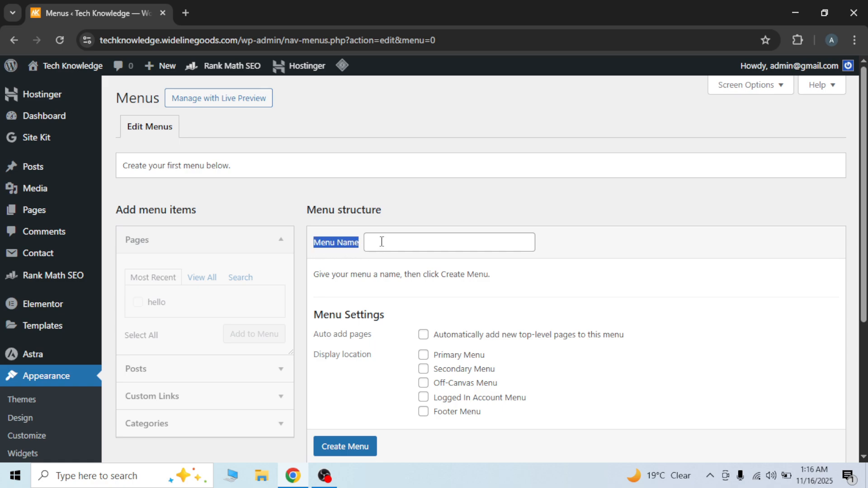
left_click(384, 242)
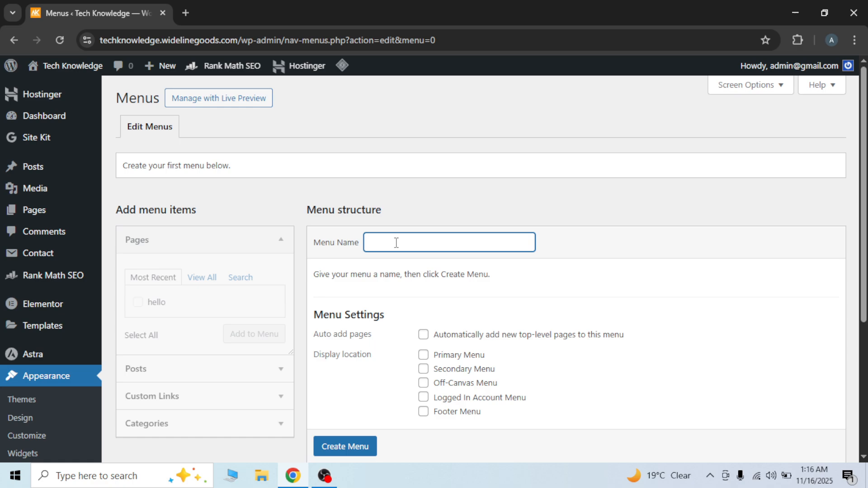
type("mary menu")
scroll(434, 244, "down", 3)
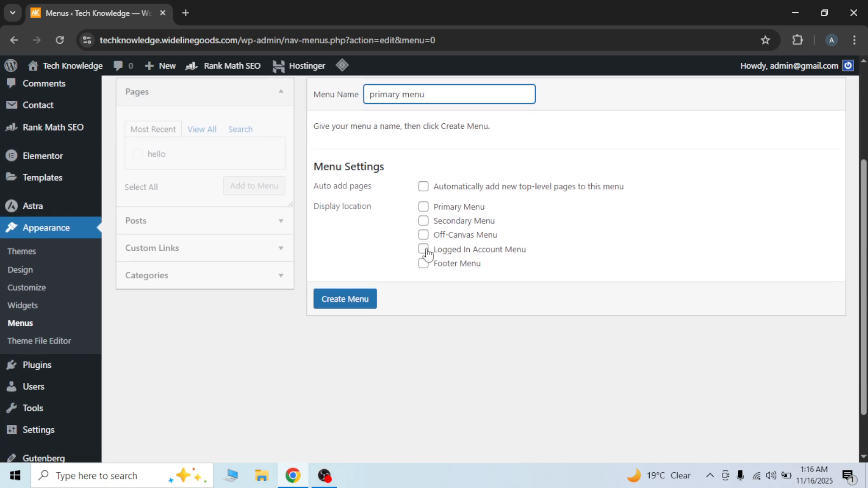
left_click(339, 305)
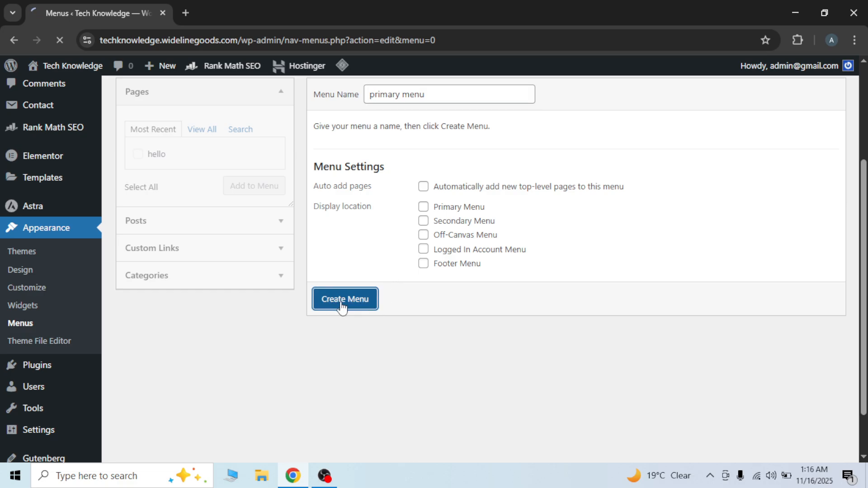
Step: Add the Home page from the full list of pages to the primary menu's structure
scroll(357, 308, "down", 3)
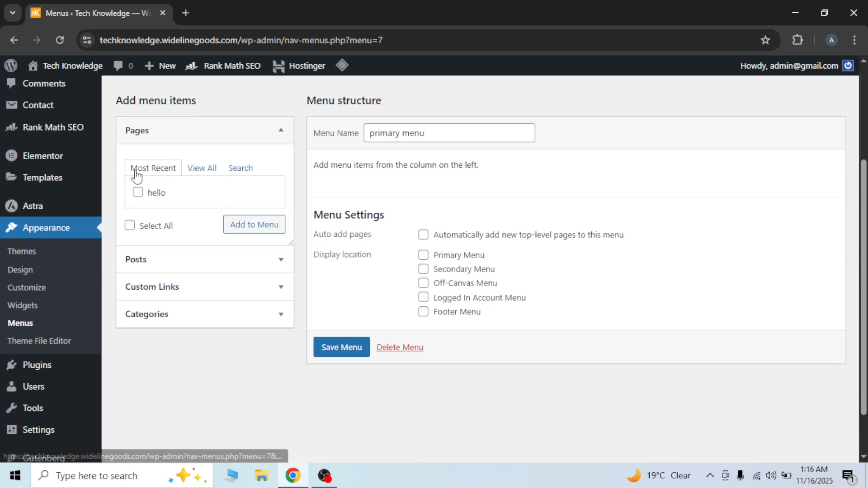
scroll(409, 249, "up", 3)
scroll(409, 256, "down", 3)
scroll(409, 259, "up", 3)
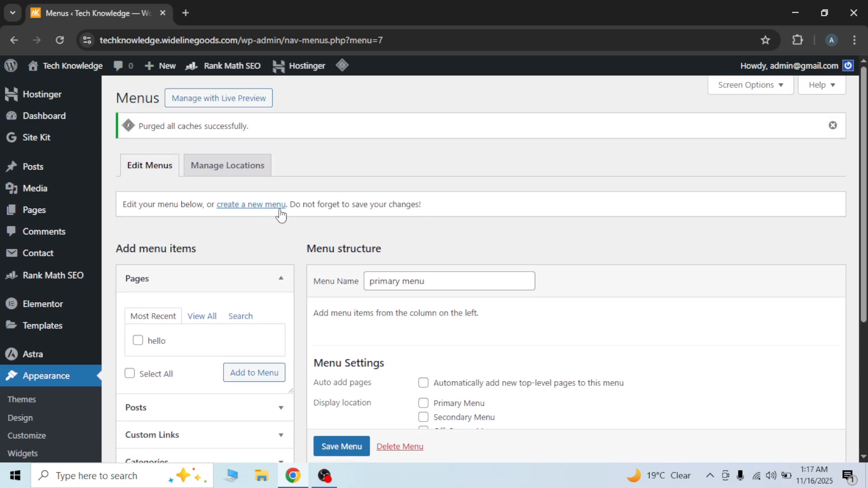
scroll(244, 241, "down", 3)
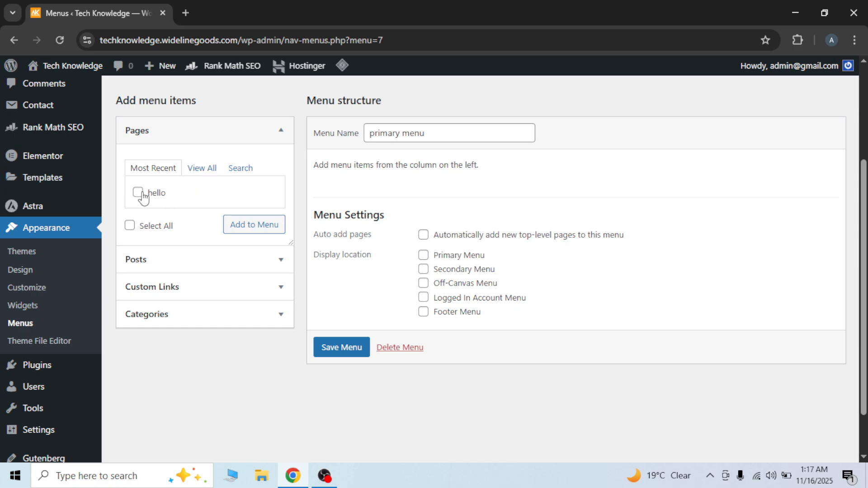
left_click(205, 172)
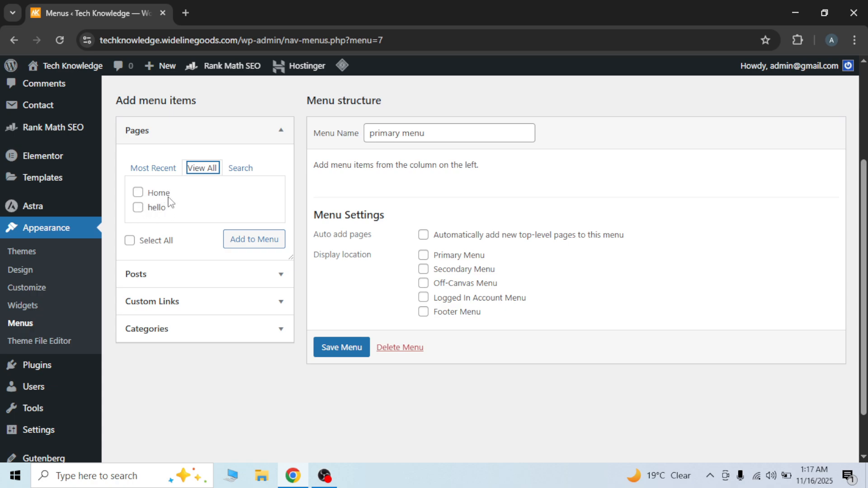
left_click(139, 193)
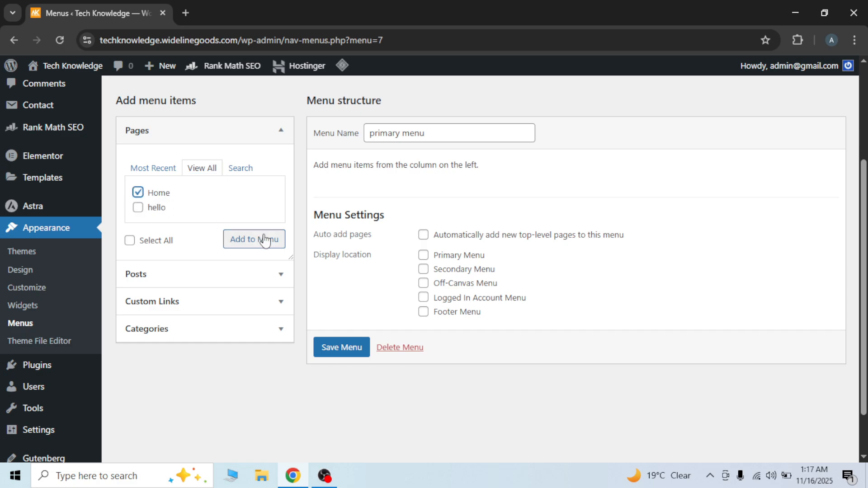
left_click(245, 242)
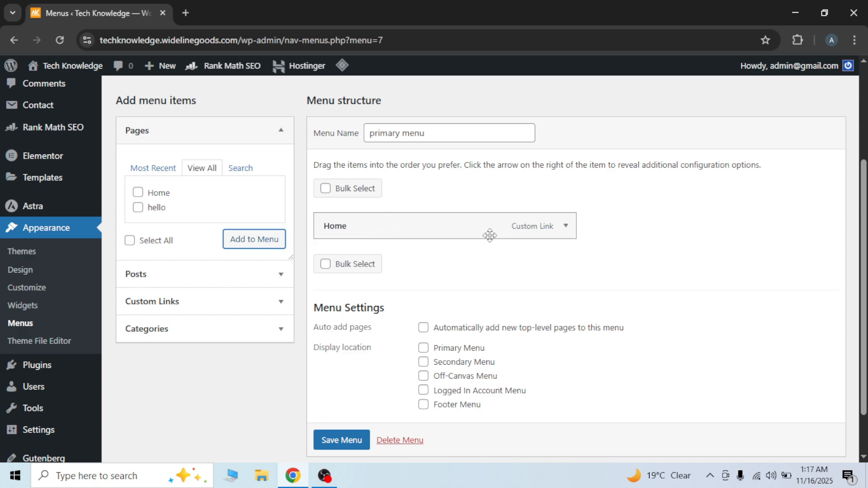
Step: Assign the menu to the Primary Menu display location and save it
scroll(490, 234, "down", 1)
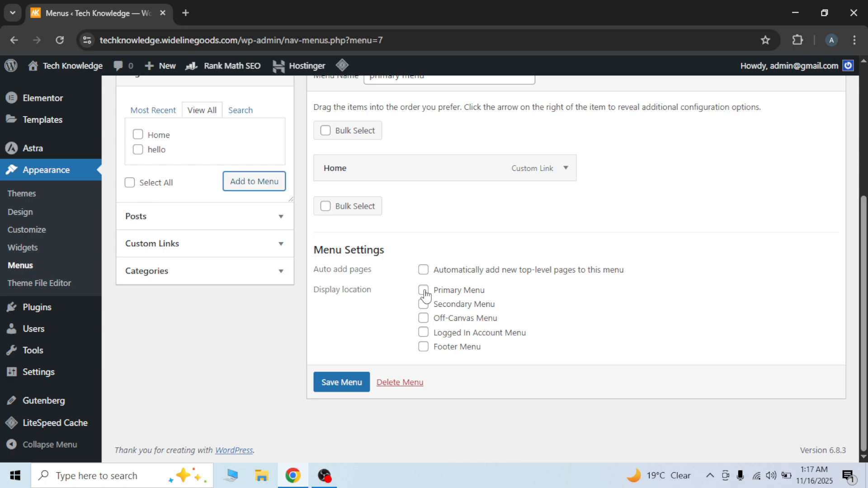
left_click(424, 291)
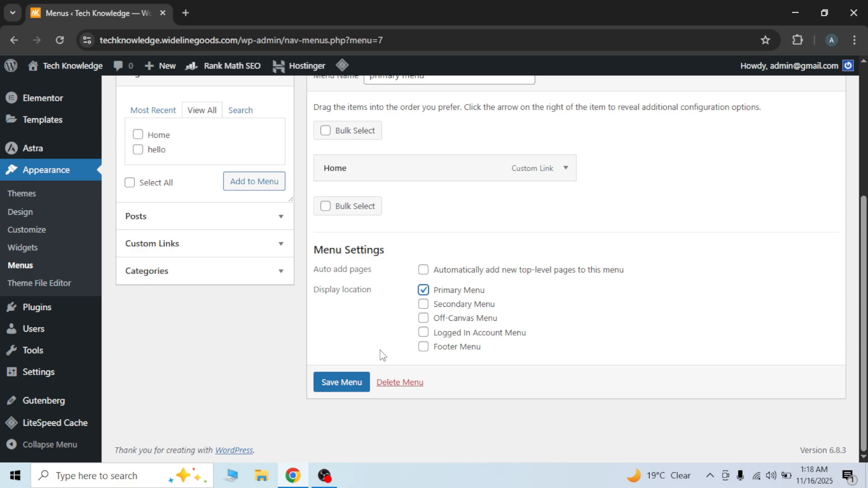
left_click(340, 388)
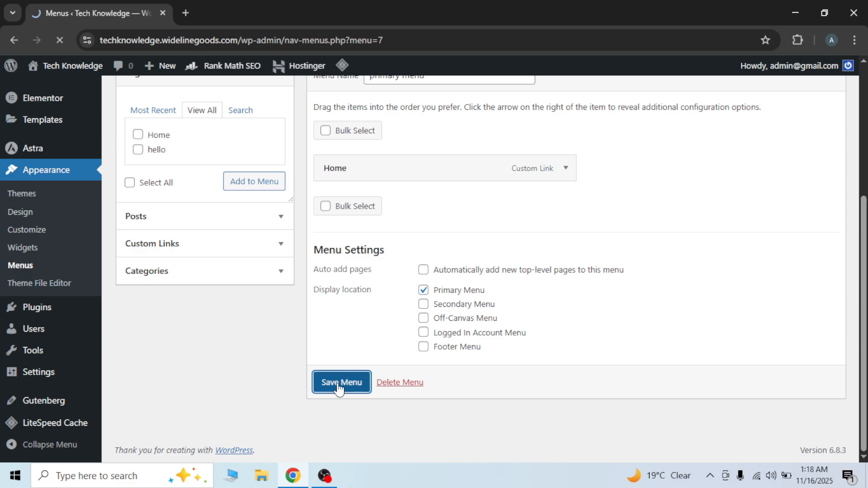
scroll(473, 313, "down", 5)
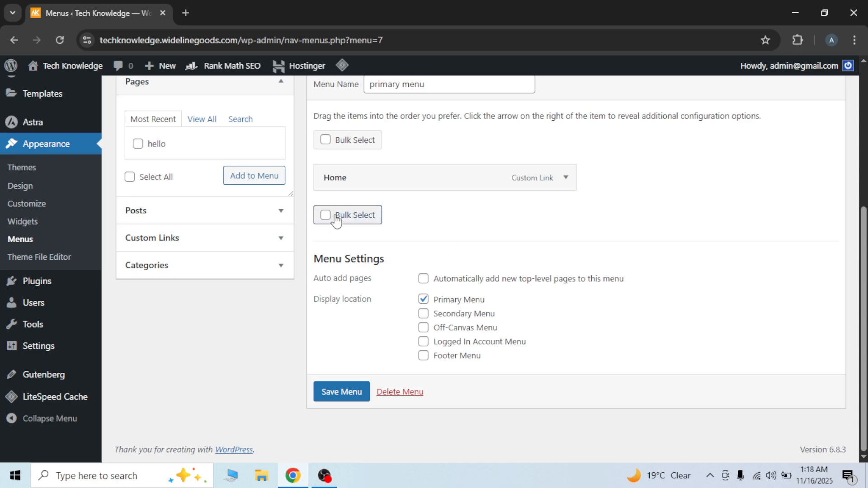
Step: Open the live site in a new tab, check its header navigation, and return to the menu editor
right_click(58, 69)
left_click(133, 89)
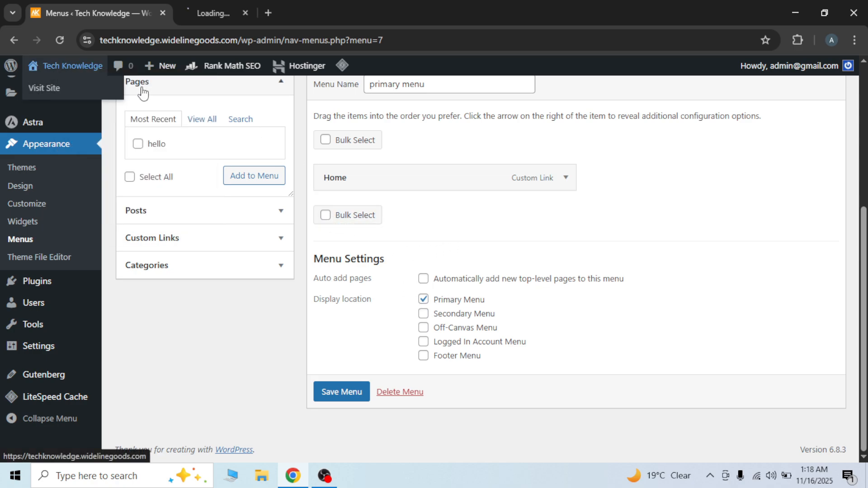
left_click(240, 10)
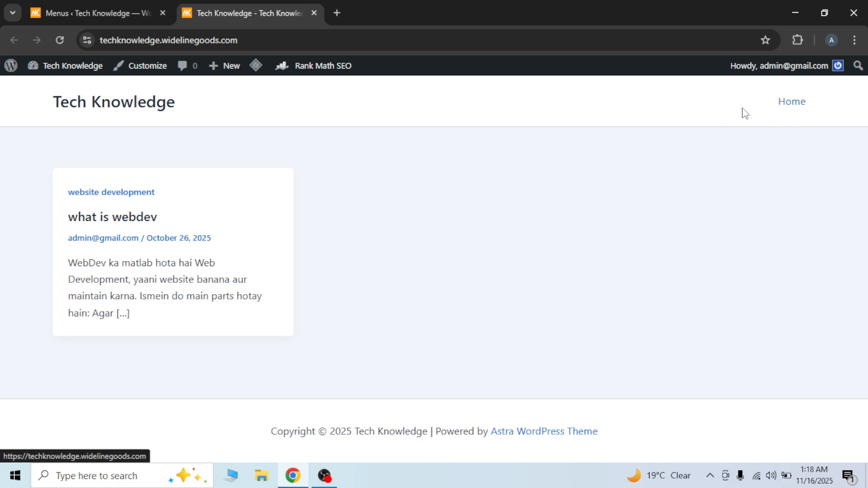
left_click(118, 12)
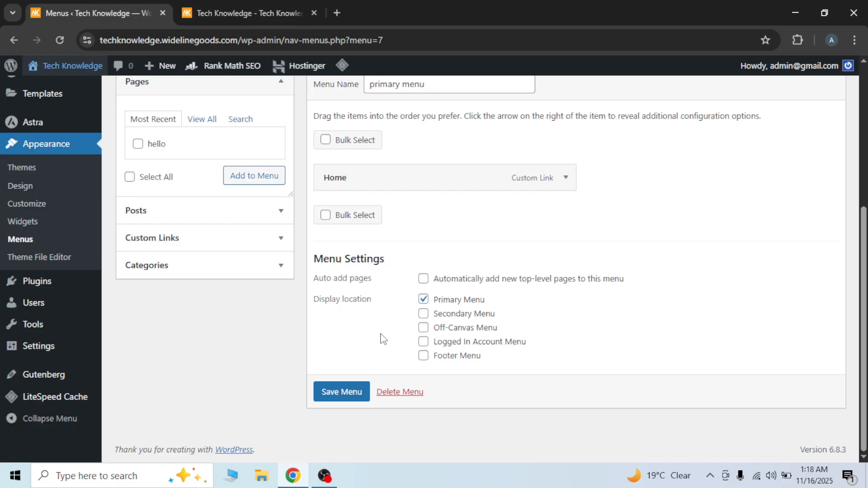
Step: Add the "hello" page to the primary menu and save the menu
left_click(171, 144)
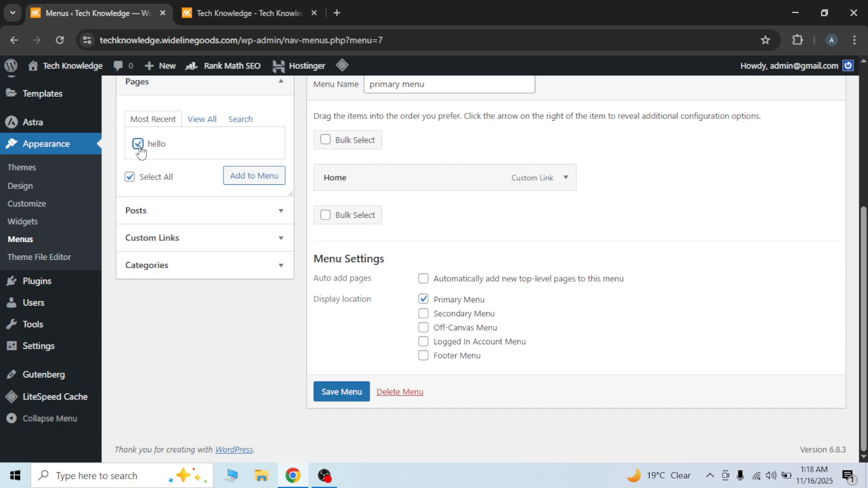
left_click(252, 185)
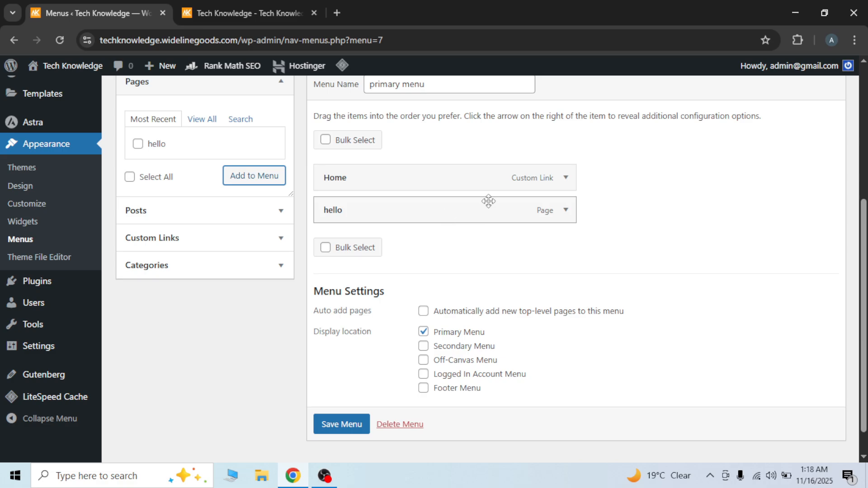
left_click(337, 427)
scroll(337, 430, "down", 1)
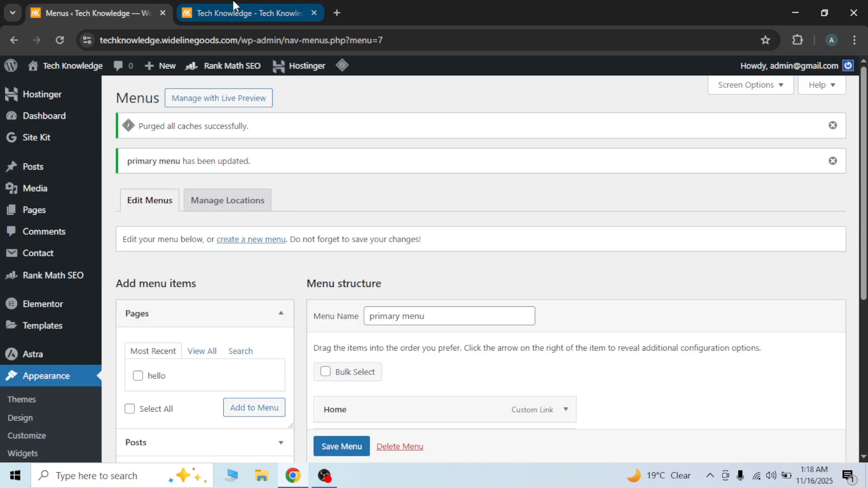
Step: Reload the live site and check its header navigation against the saved menu
left_click(221, 9)
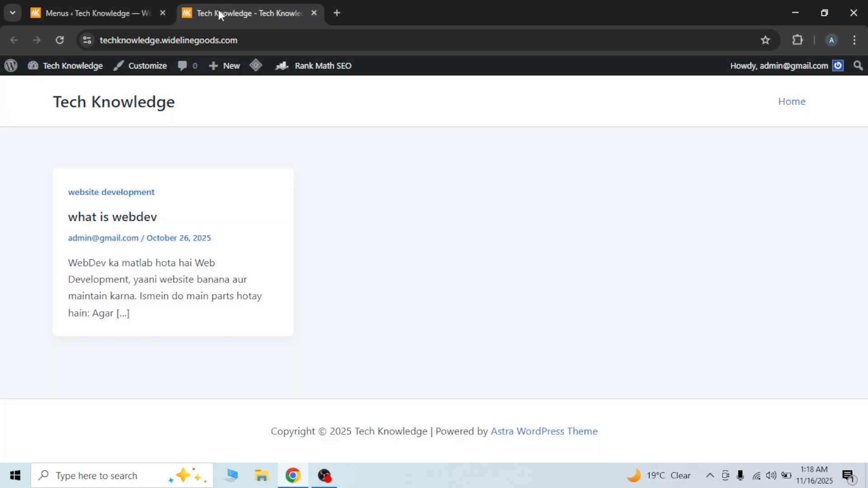
left_click(60, 46)
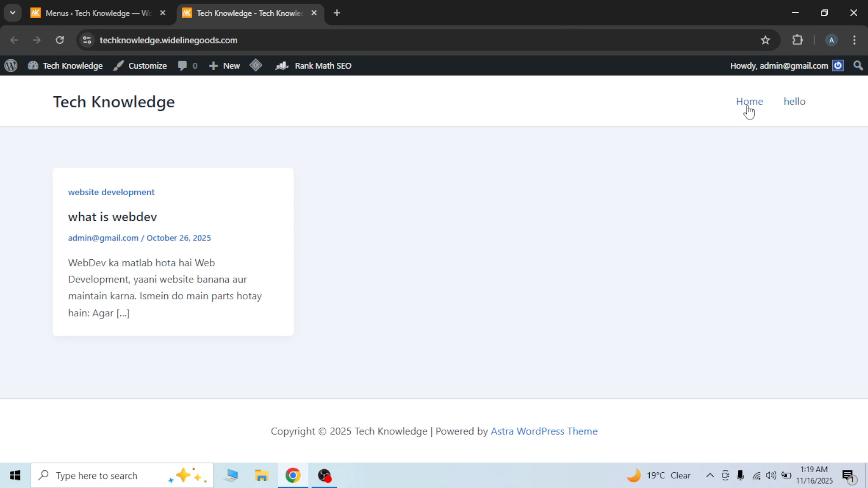
left_click(136, 13)
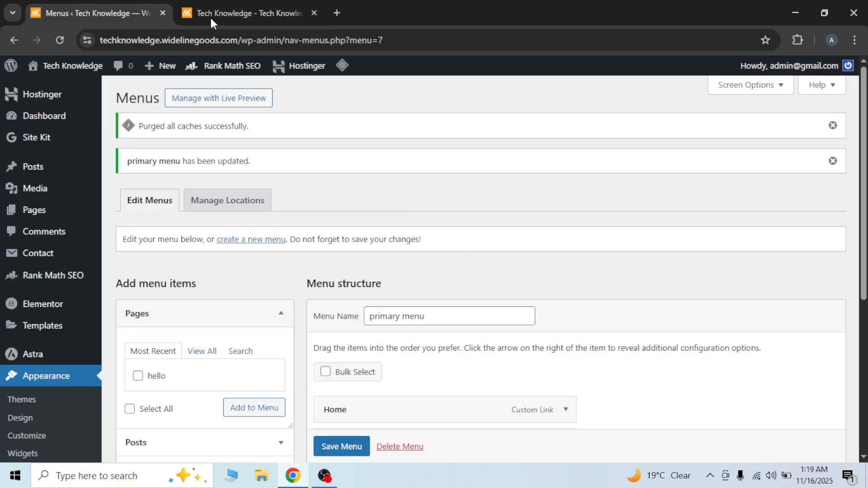
left_click(263, 2)
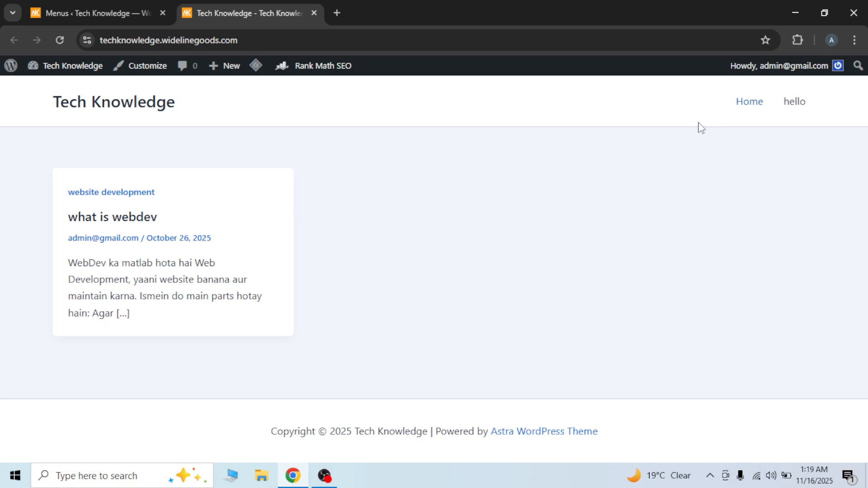
Step: Return to the site administration and move the "hello" page to the trash from the list of pages
left_click(111, 7)
scroll(371, 333, "down", 6)
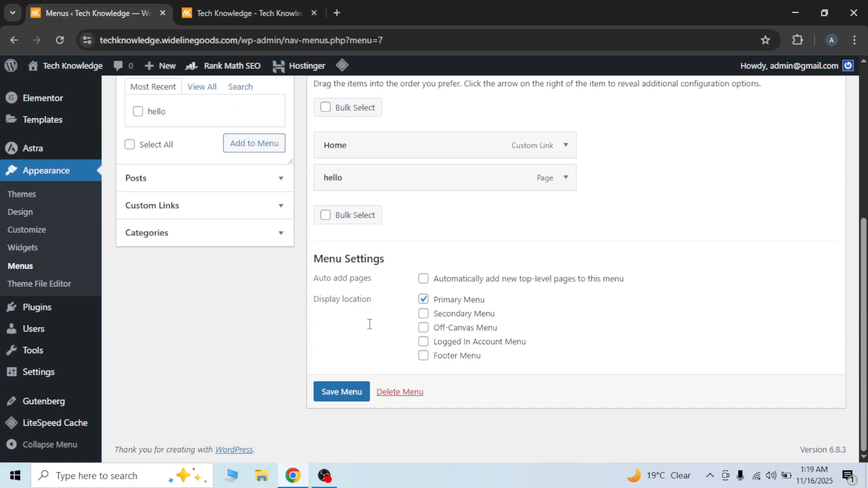
scroll(233, 279, "up", 3)
scroll(157, 280, "up", 3)
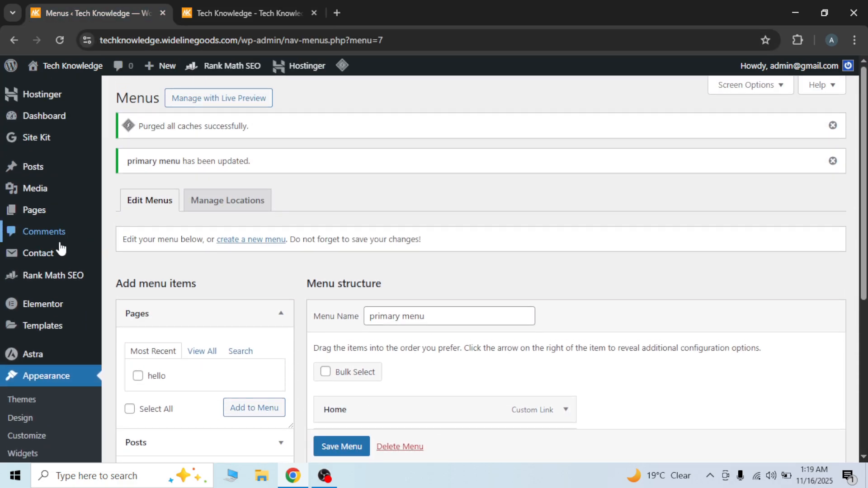
left_click(31, 216)
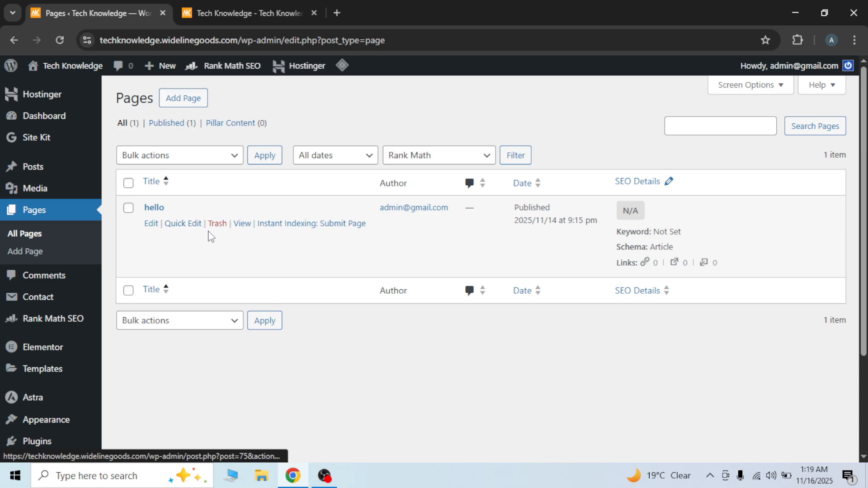
left_click(217, 225)
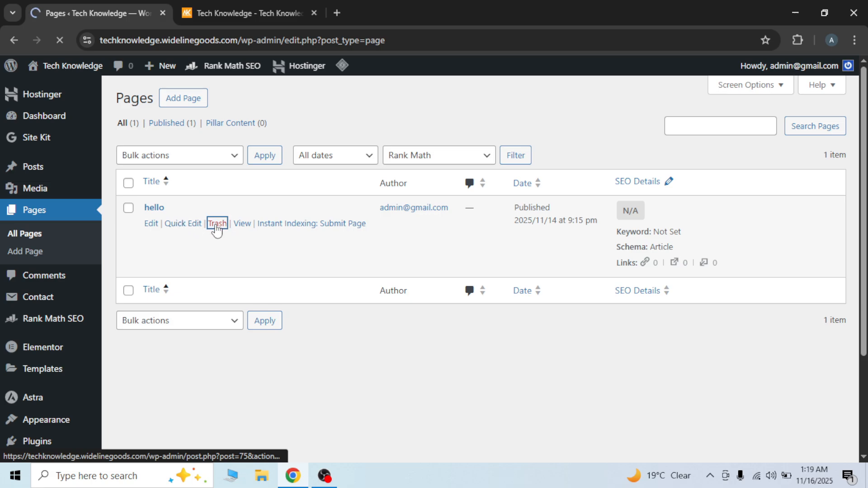
Step: Create a new page titled "Home", publish it, and view the published page
left_click(189, 104)
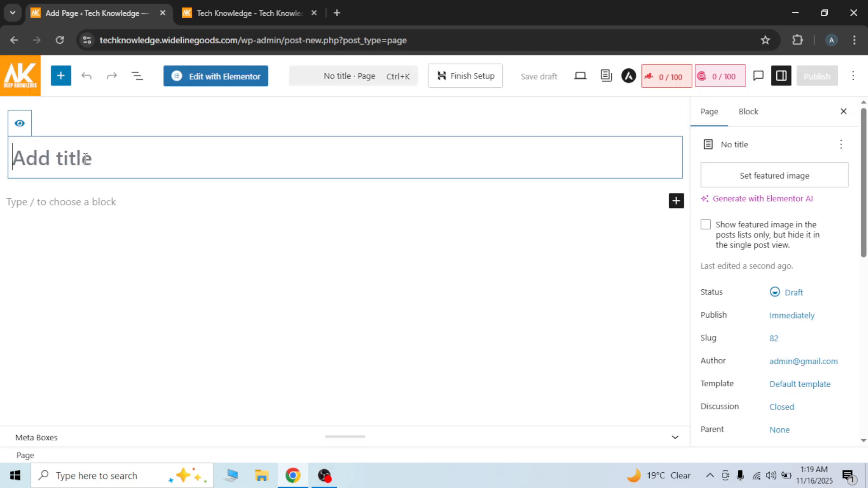
type("home")
key("Left")
key("Left")
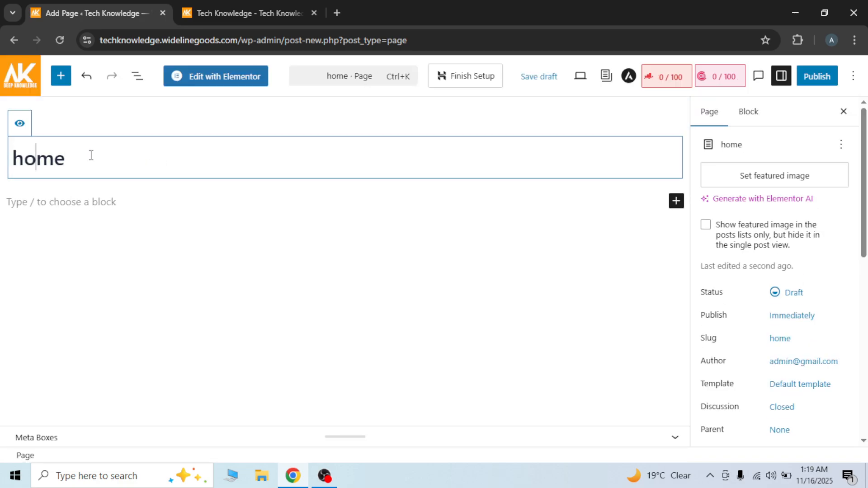
key("BackSpace")
type("H")
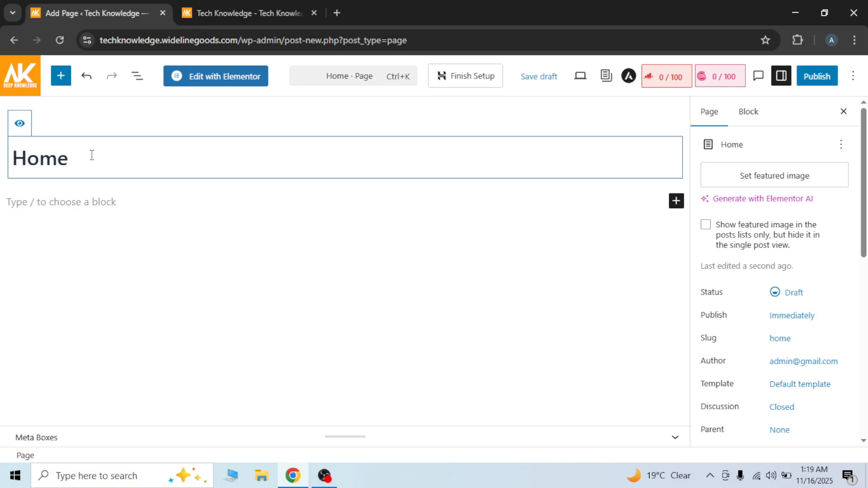
left_click(812, 77)
left_click(813, 77)
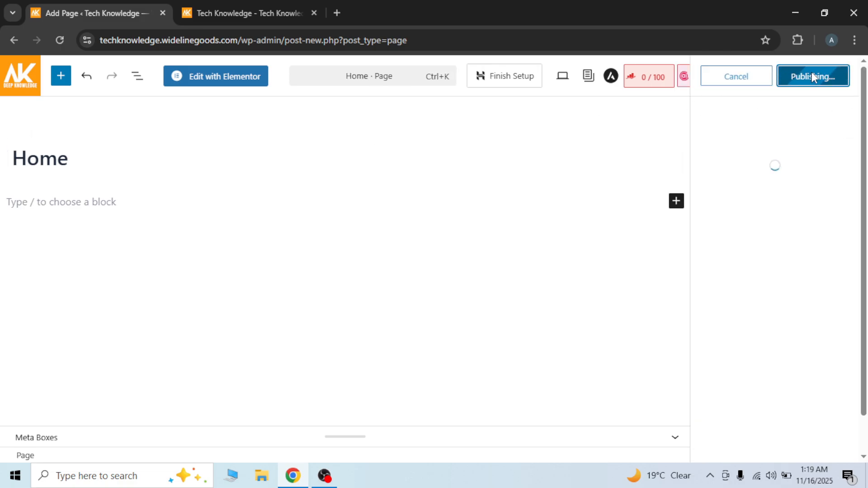
left_click(737, 222)
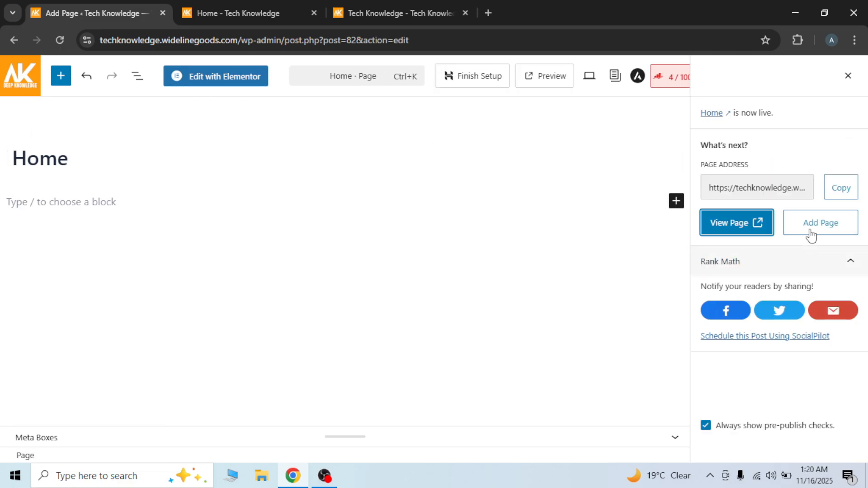
Step: Return to the list of pages, create a new page titled "About Us", and publish it
left_click(524, 244)
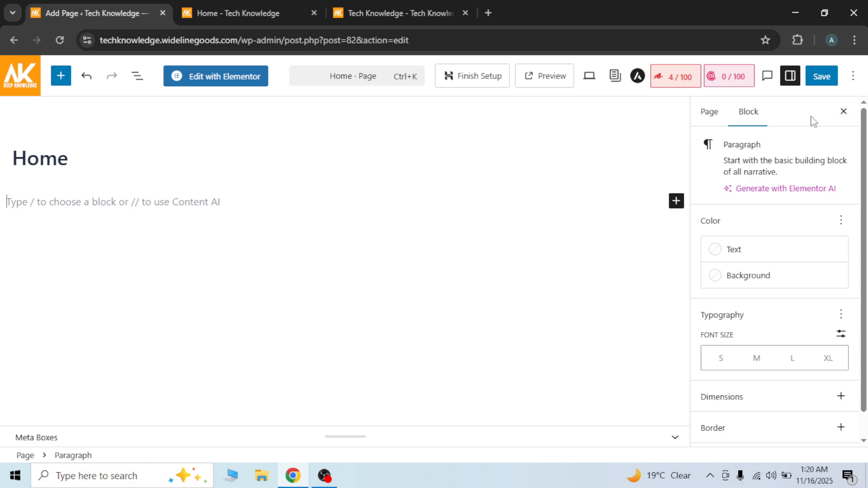
left_click(21, 75)
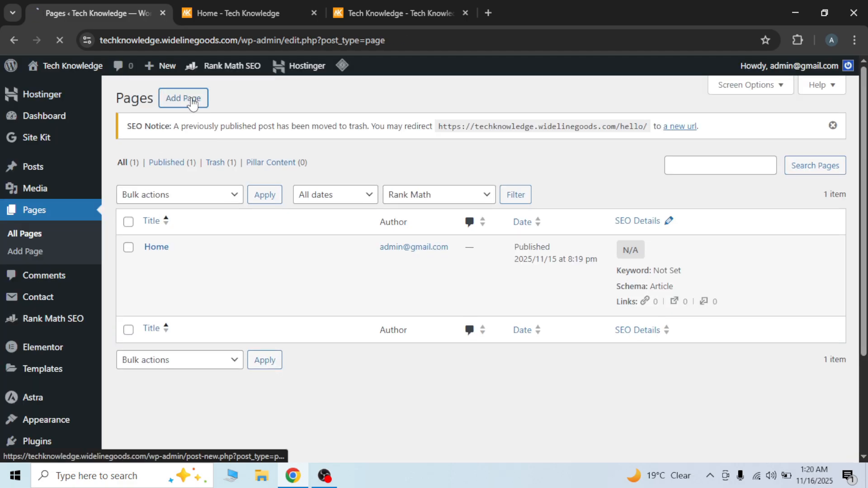
left_click(185, 96)
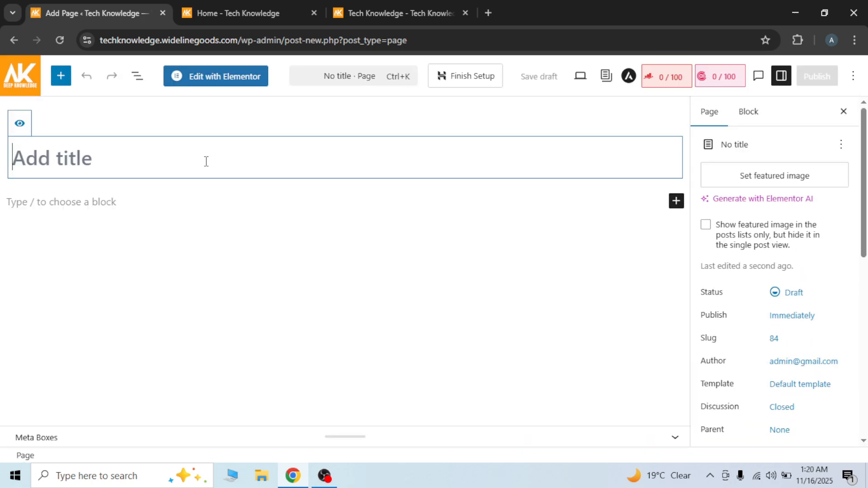
type("Abount")
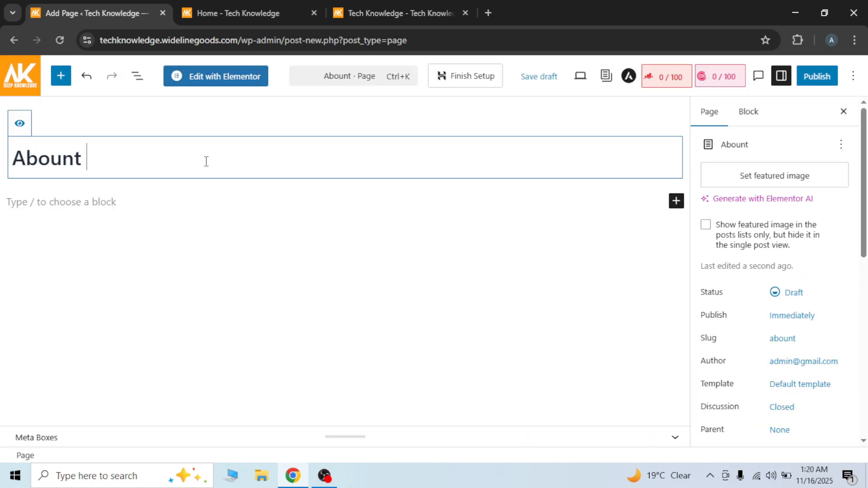
key("BackSpace")
key("BackSpace")
type("t Us")
left_click(818, 77)
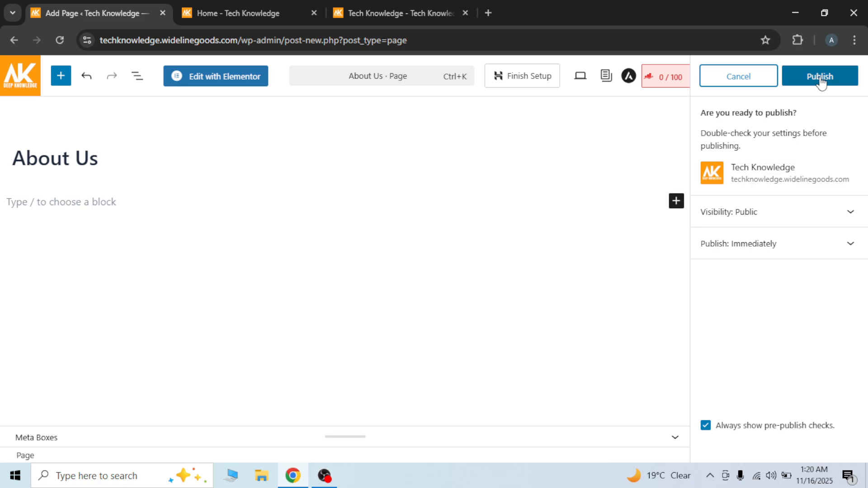
left_click(821, 78)
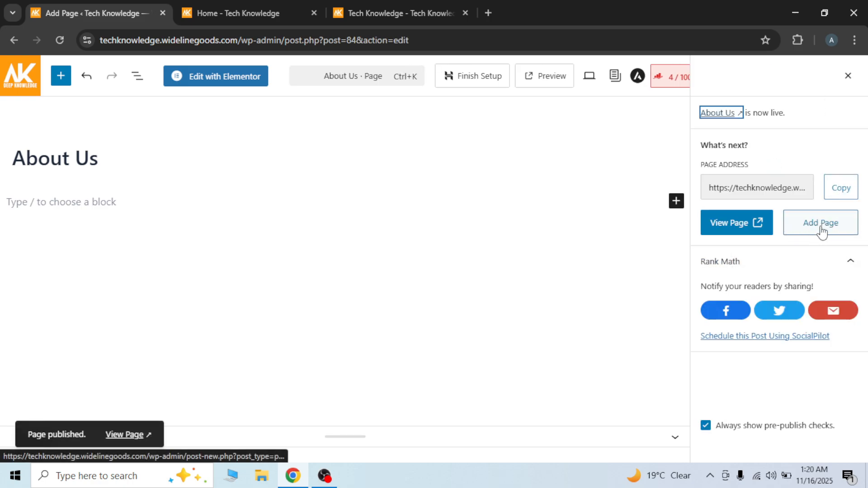
Step: Add another page titled "Contact Us" and publish it
left_click(818, 232)
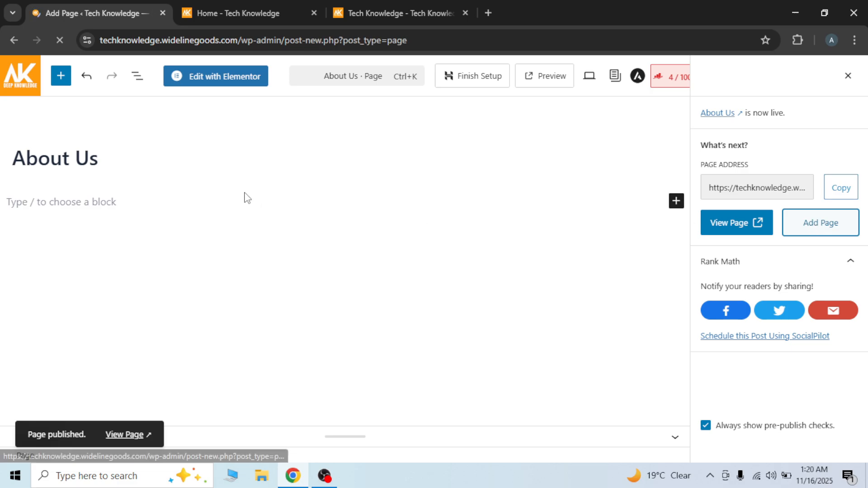
type("Contact Us")
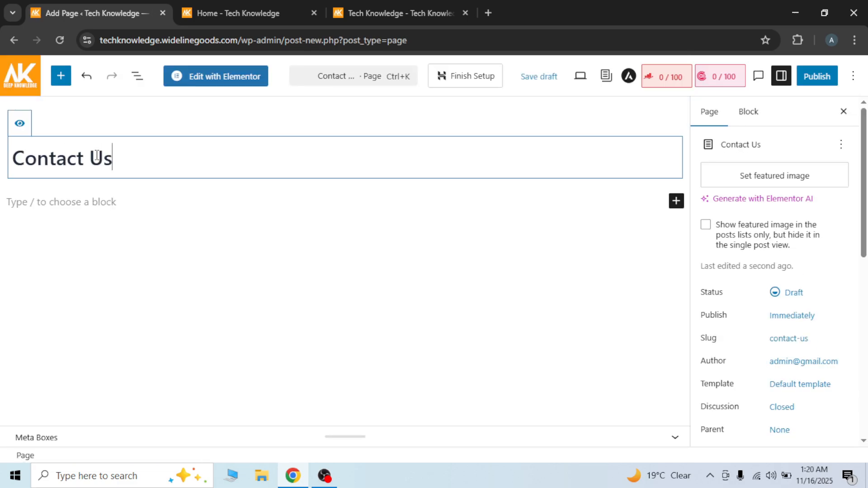
left_click(817, 76)
left_click(830, 84)
Step: Add a new page titled "Services" and publish it
left_click(837, 230)
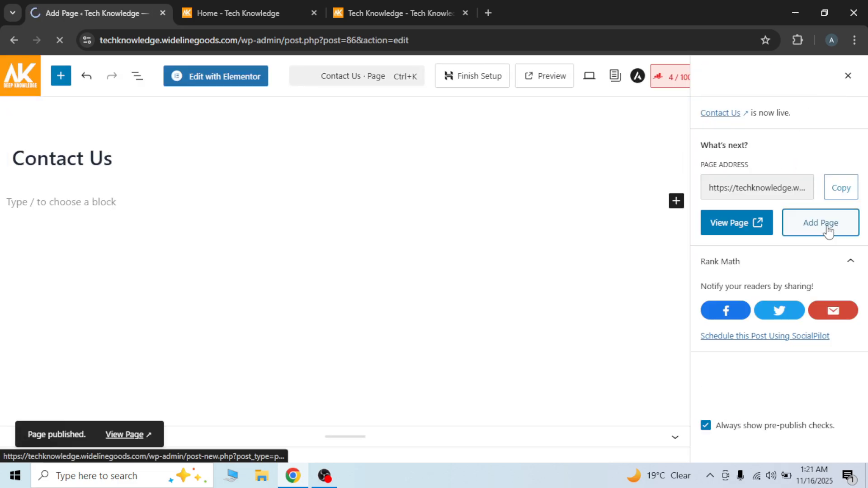
type("Services")
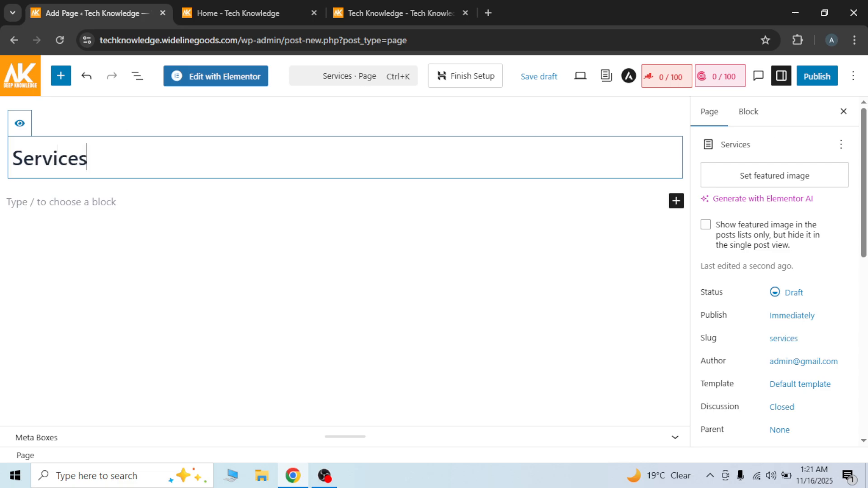
left_click(829, 77)
left_click(829, 82)
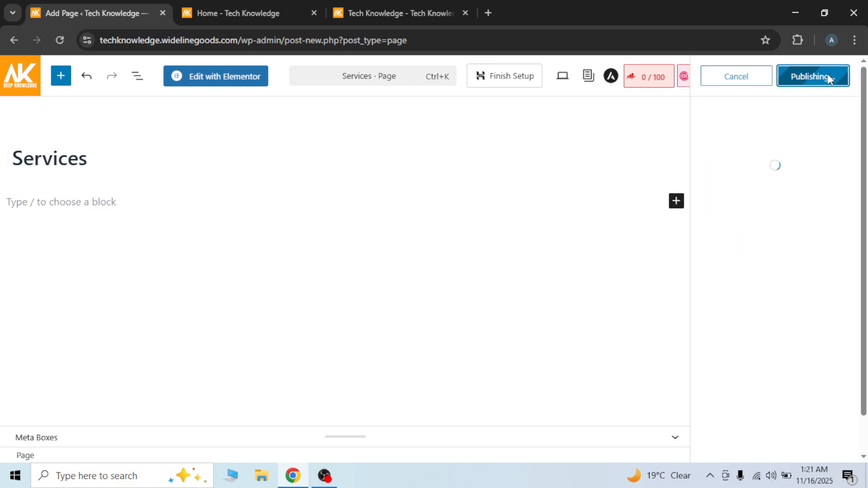
Step: Add a page titled "WordPress Development", with a capital P in WordPress, and publish it
left_click(818, 230)
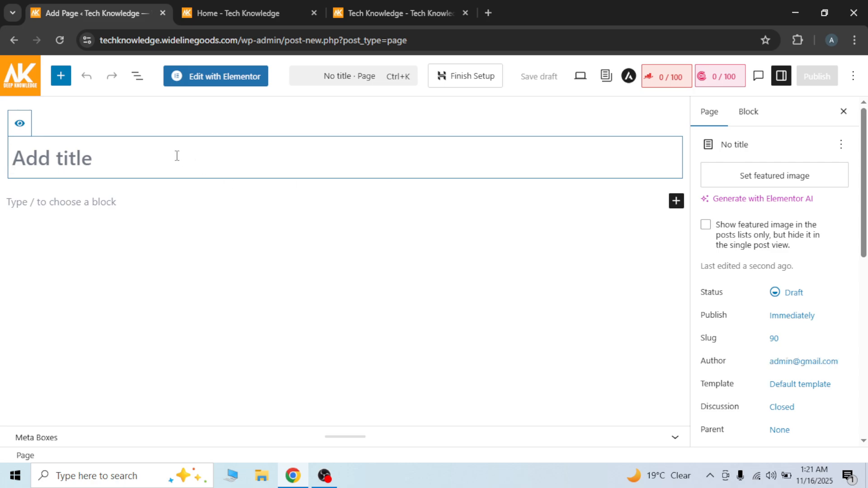
type("Wor")
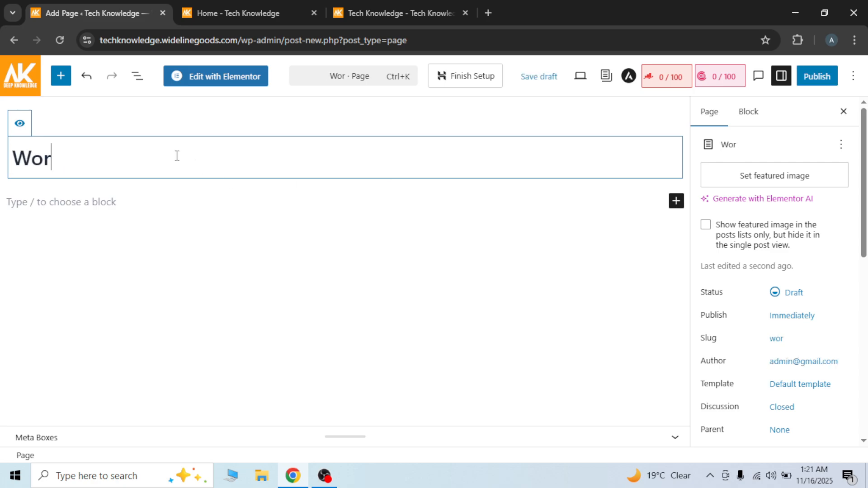
type("dpress Development")
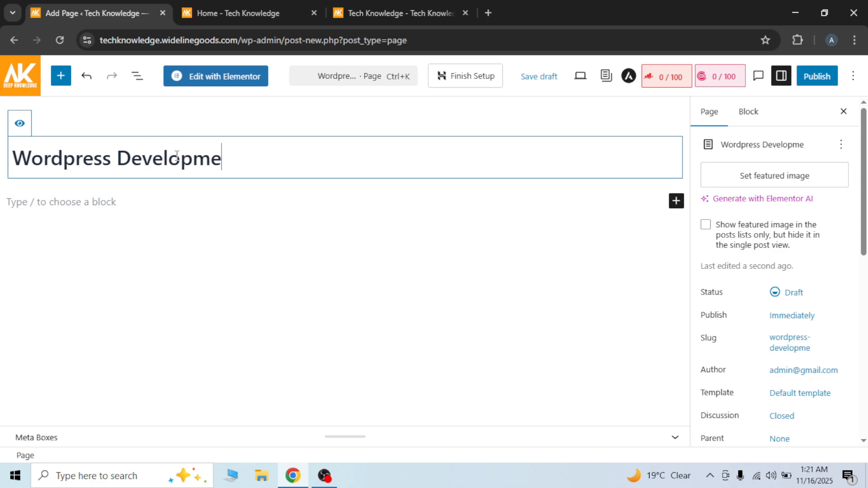
left_click(77, 158)
key("BackSpace")
type("P")
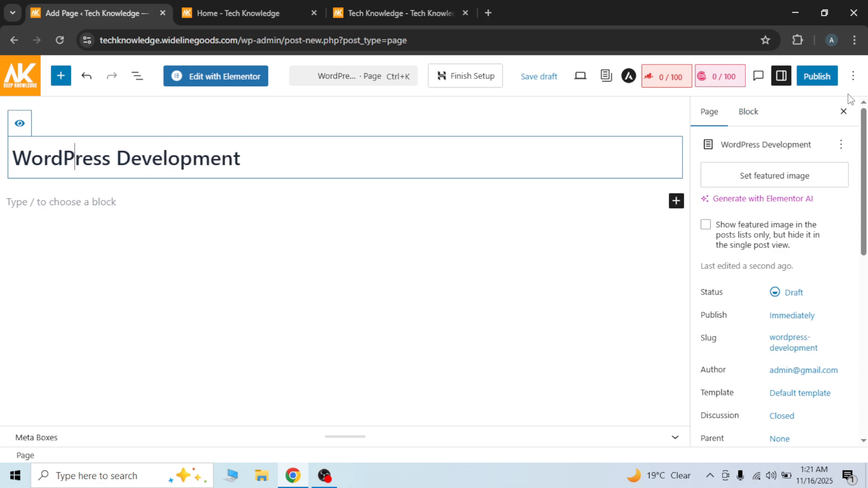
left_click(826, 76)
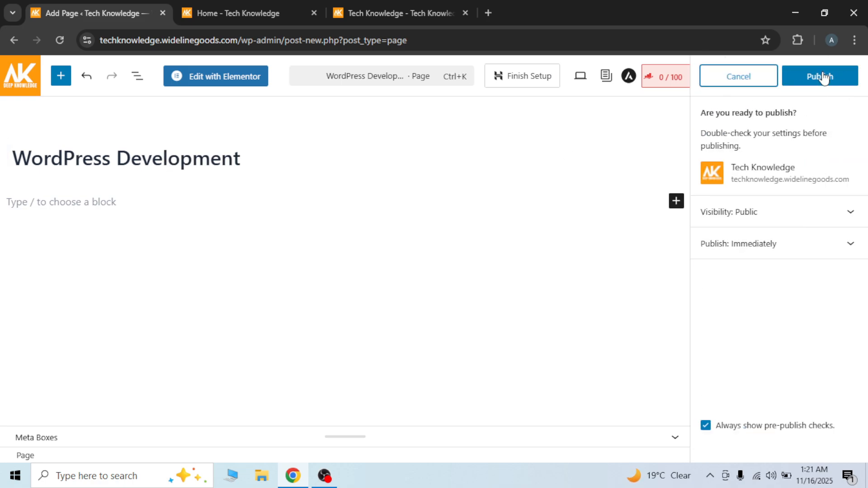
left_click(821, 76)
Step: Add a page titled "Tools Creations" and publish it
left_click(828, 229)
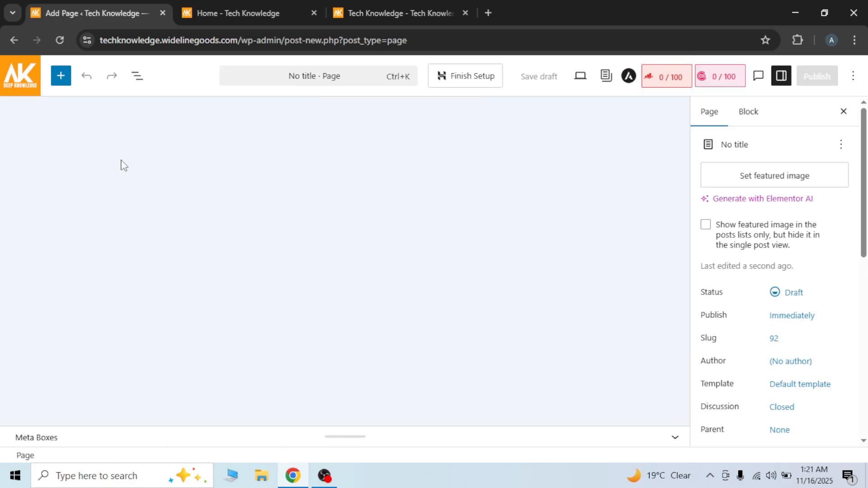
left_click(105, 161)
type("Tools Creat")
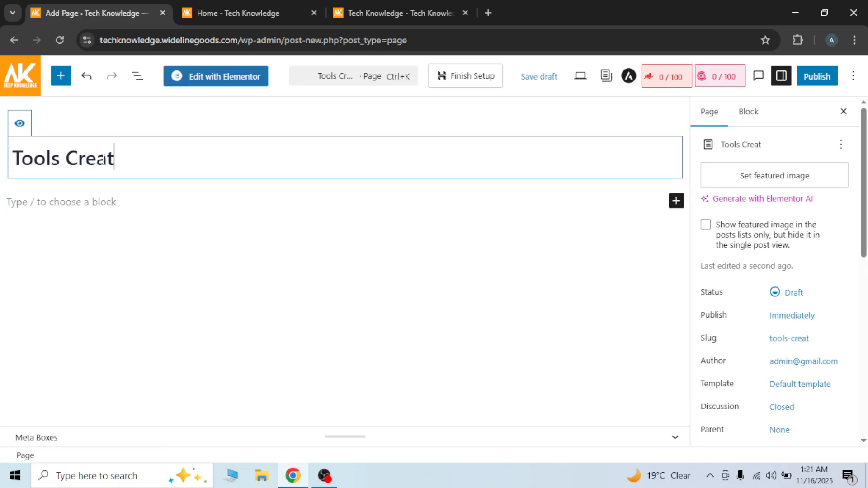
type("ions")
left_click(817, 76)
left_click(819, 76)
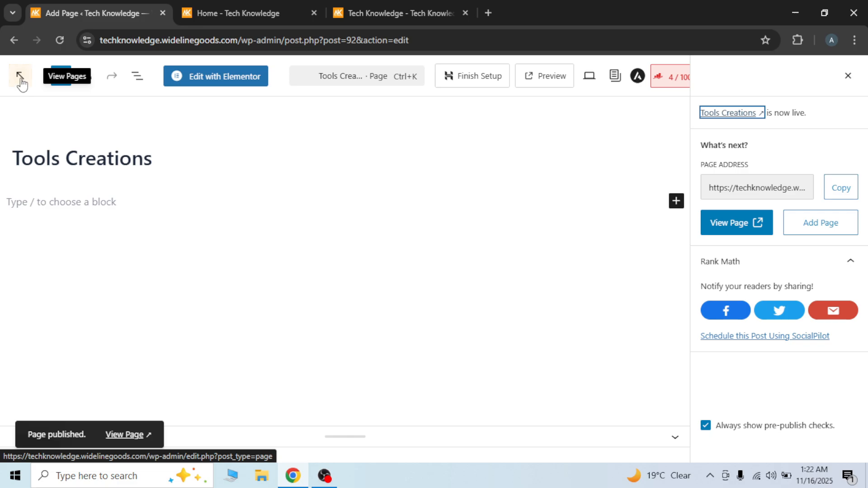
Step: Review the full list of pages, then reload the live Home page to check its header navigation
left_click(21, 81)
scroll(223, 265, "down", 1)
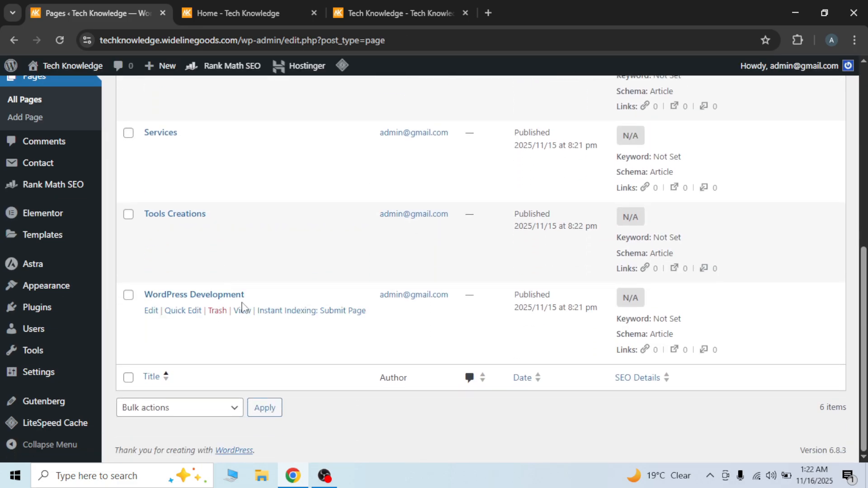
scroll(243, 307, "up", 5)
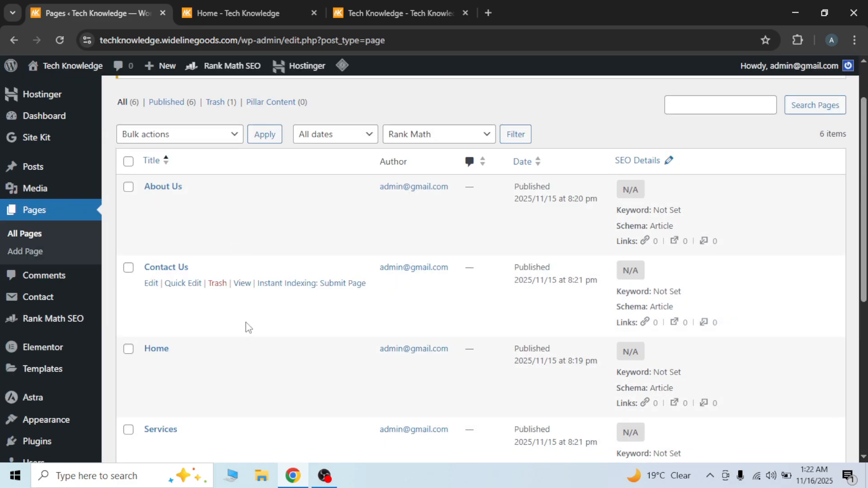
scroll(249, 327, "down", 5)
left_click(228, 5)
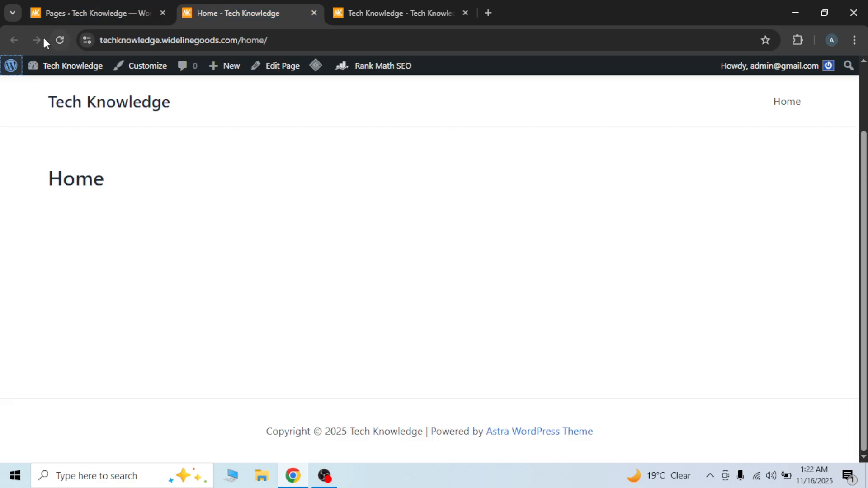
left_click(56, 42)
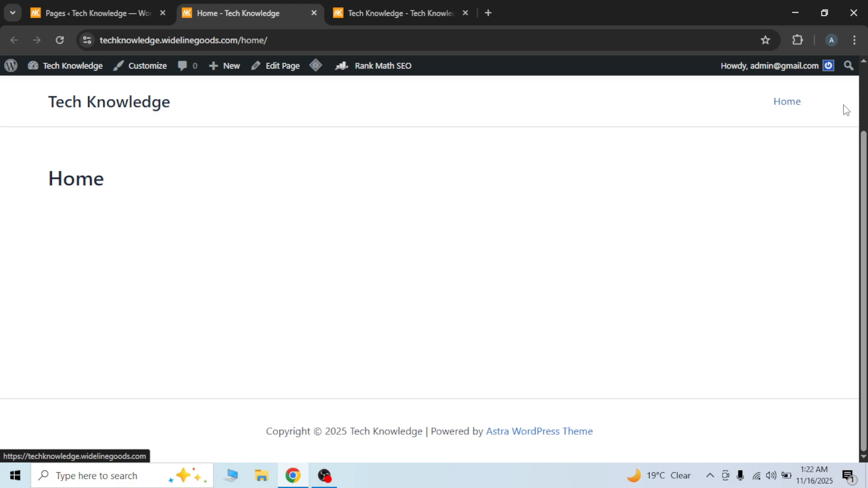
Step: Return to the site administration, open the menu editor, and remove the invalid "hello" item from the primary menu
left_click(107, 6)
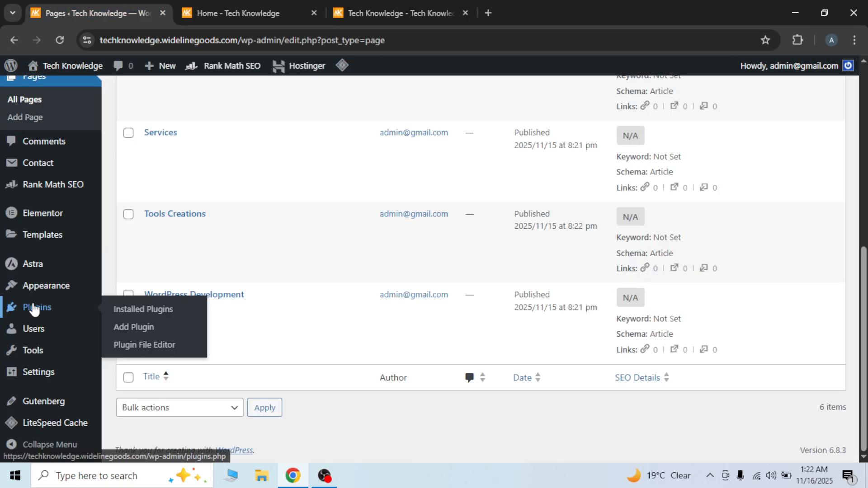
mouse_move(35, 292)
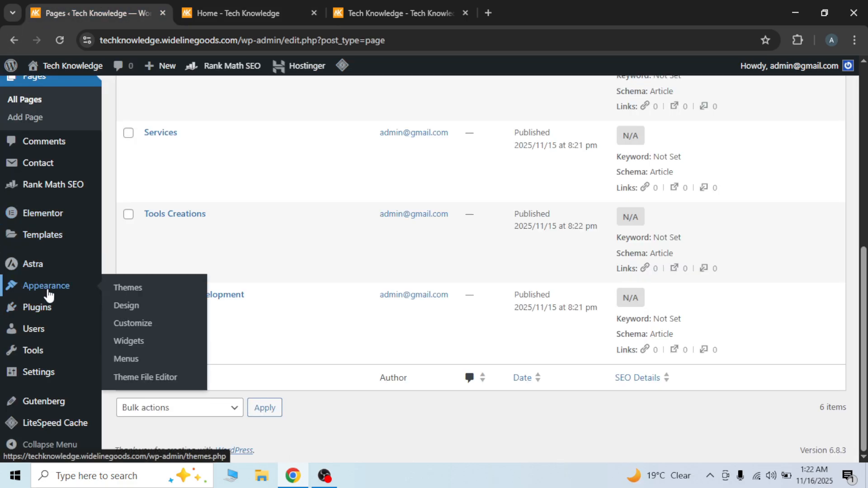
left_click(128, 361)
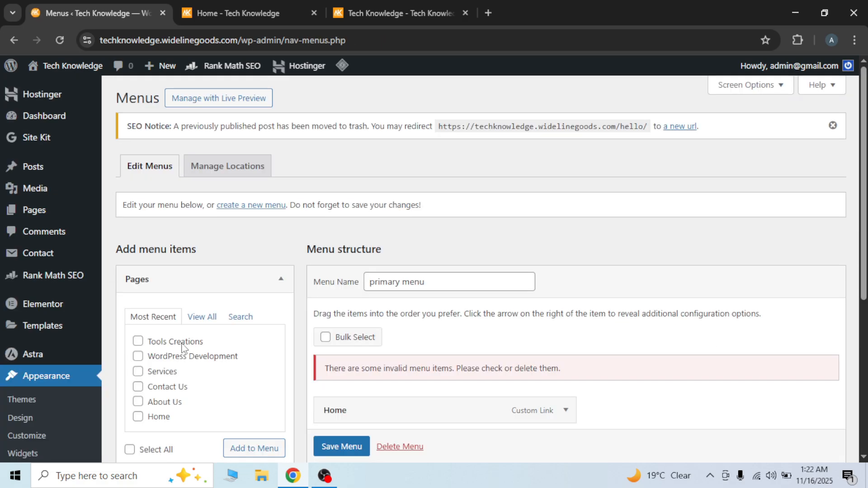
scroll(543, 281, "down", 3)
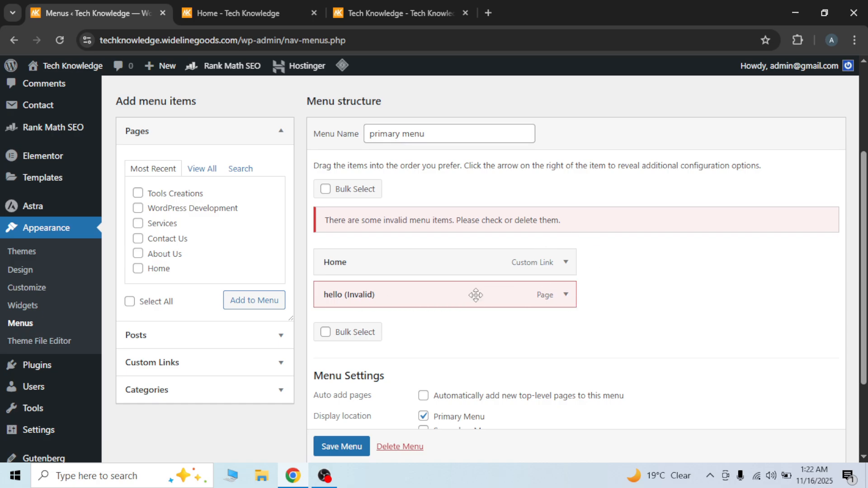
left_click(565, 294)
scroll(402, 357, "down", 3)
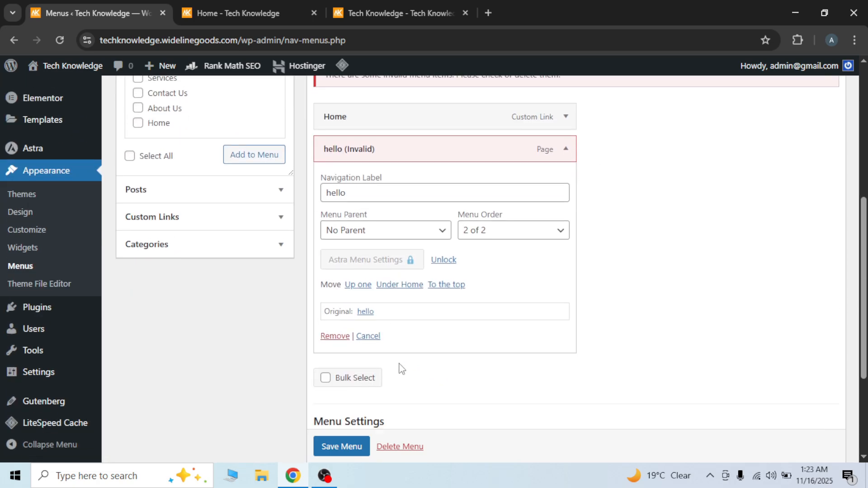
left_click(335, 333)
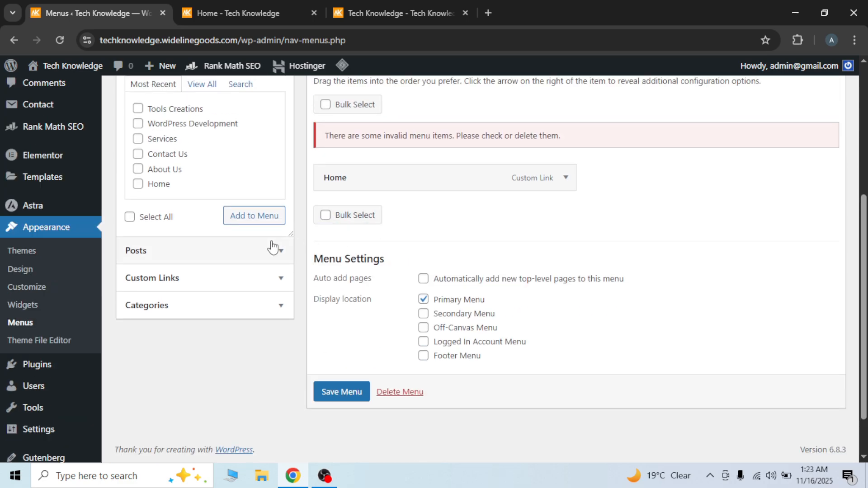
Step: Remove the "Home" custom link from the primary menu structure
scroll(176, 224, "up", 3)
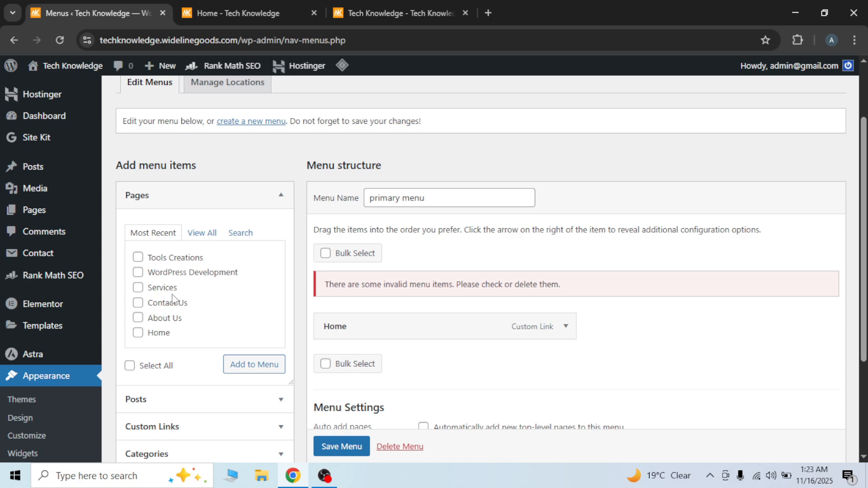
left_click(566, 327)
scroll(495, 345, "down", 3)
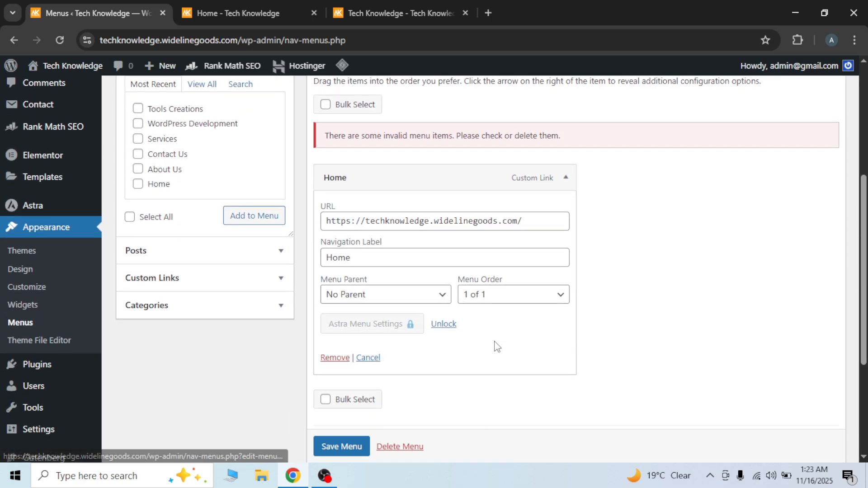
left_click(336, 358)
Step: Add every item in the complete pages list to the primary menu, save the menu, and review its structure and display location
left_click(202, 233)
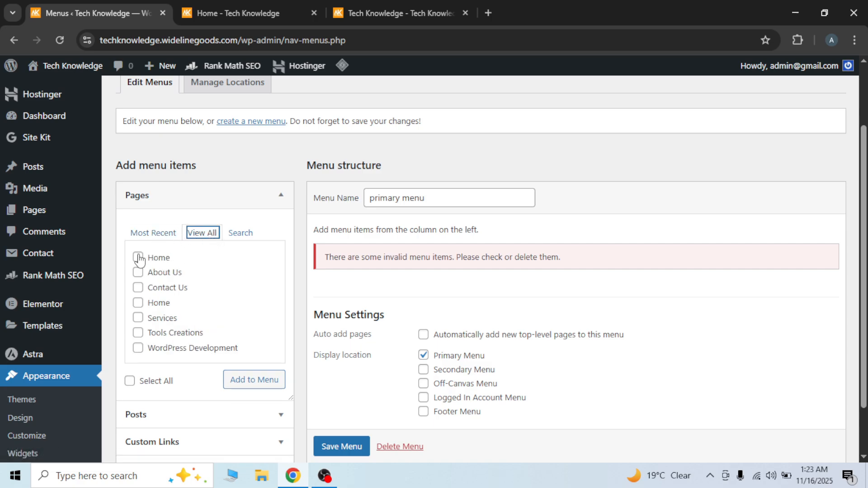
left_click(144, 382)
left_click(252, 382)
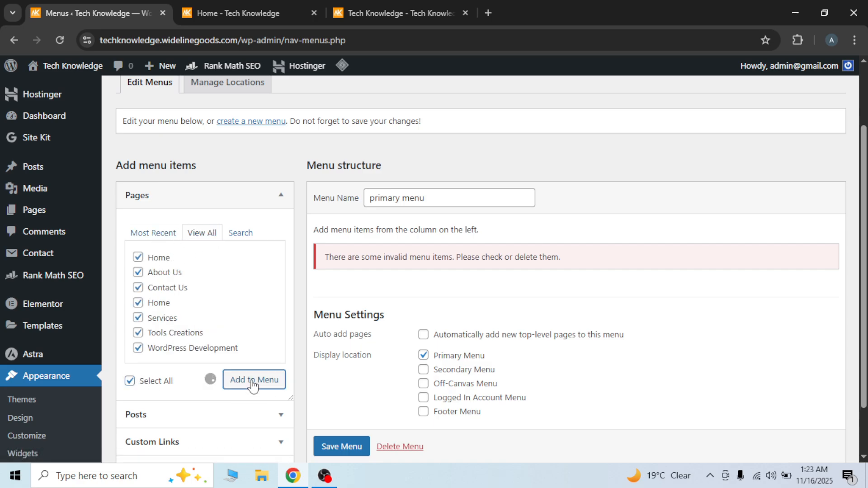
scroll(442, 294, "down", 6)
left_click(339, 438)
scroll(344, 441, "down", 1)
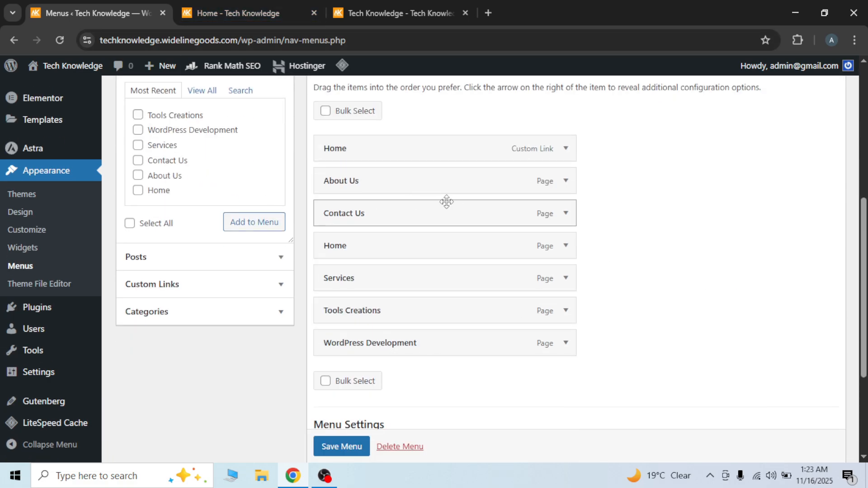
scroll(456, 335, "down", 3)
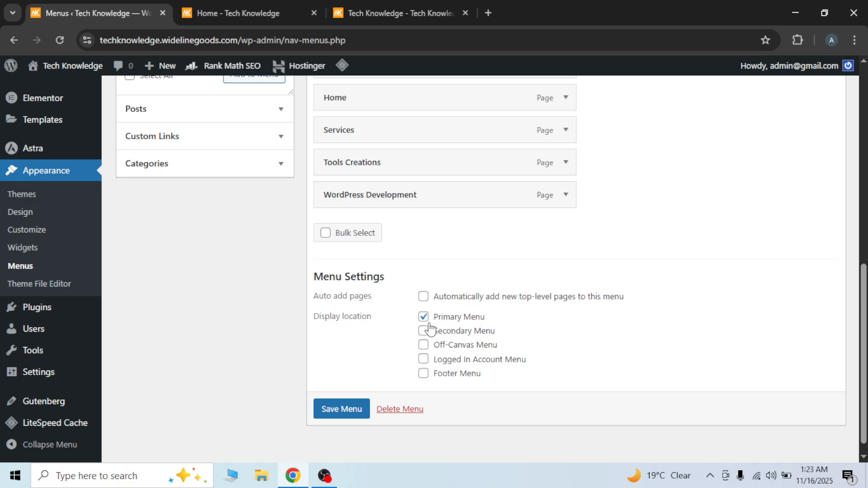
Step: Reload the live Home page to check the saved menu items in its header
left_click(226, 12)
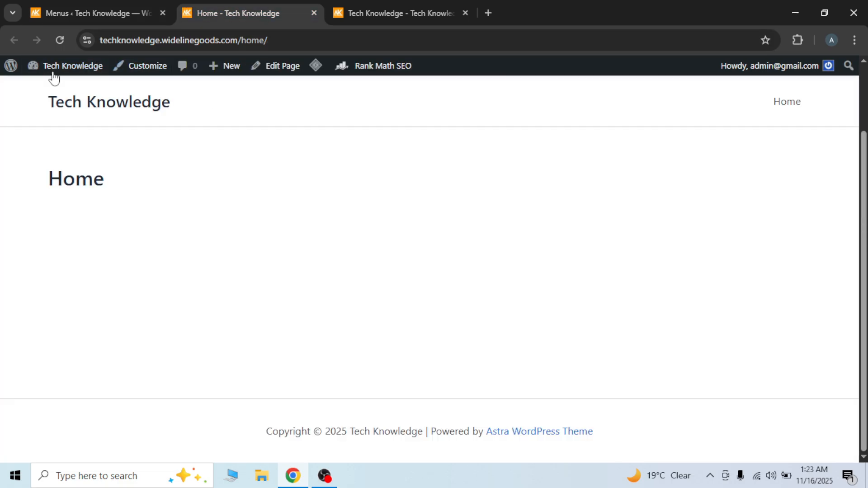
left_click(61, 40)
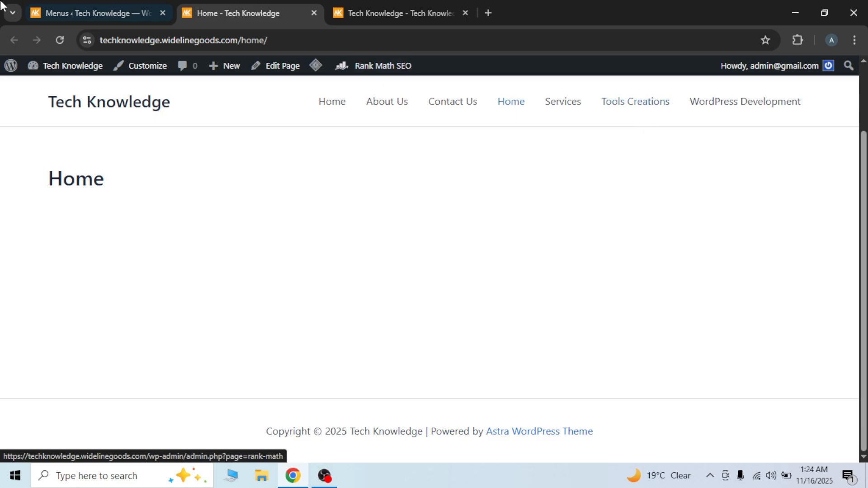
Step: In the menu editor, nest Tools Creations and WordPress Development as sub items under Services and save the menu
left_click(75, 5)
scroll(659, 252, "up", 3)
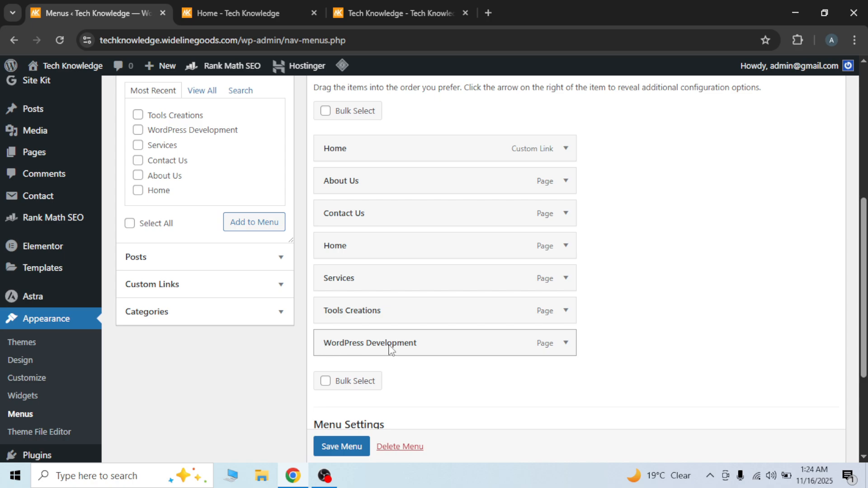
left_click_drag(335, 312, 361, 315)
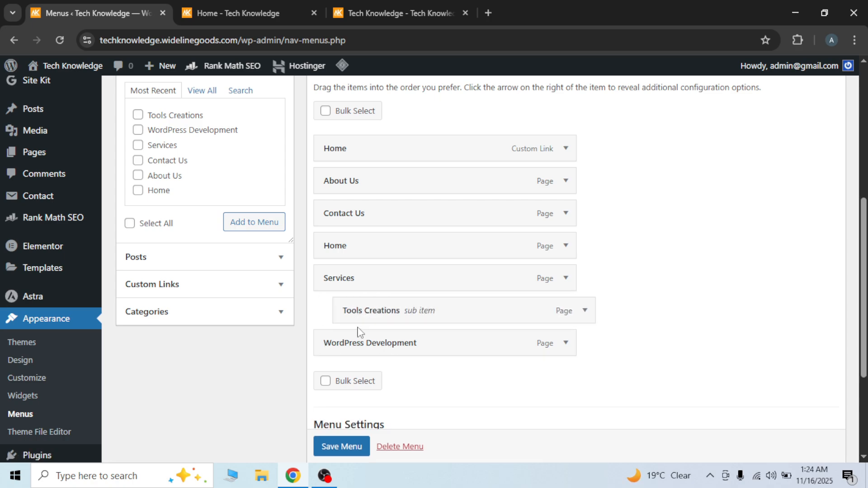
left_click_drag(334, 353, 354, 351)
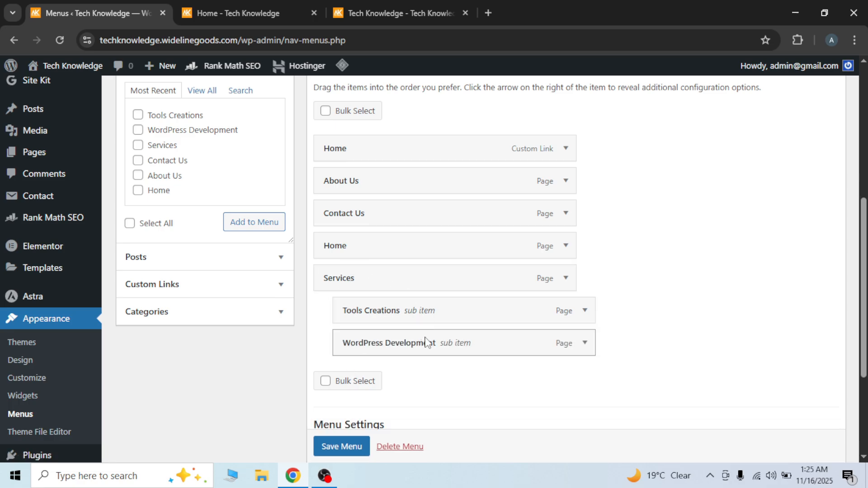
left_click(333, 452)
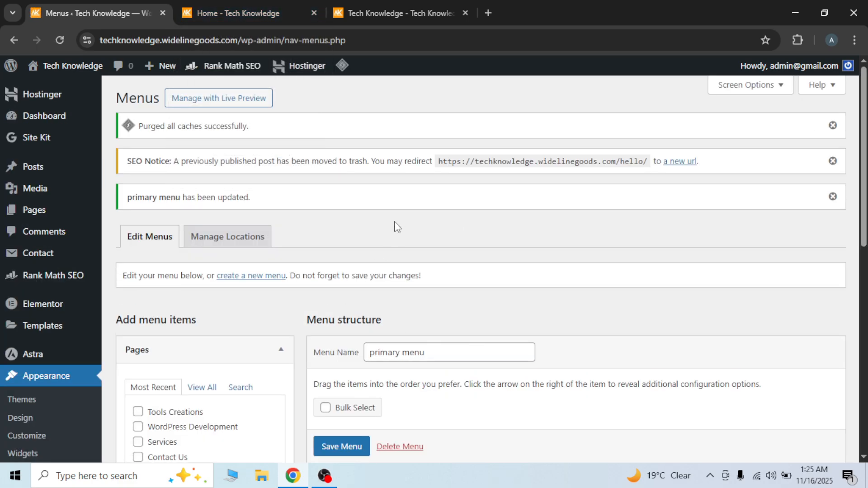
Step: Reload the live Home page and check the Services submenu in the header
left_click(246, 9)
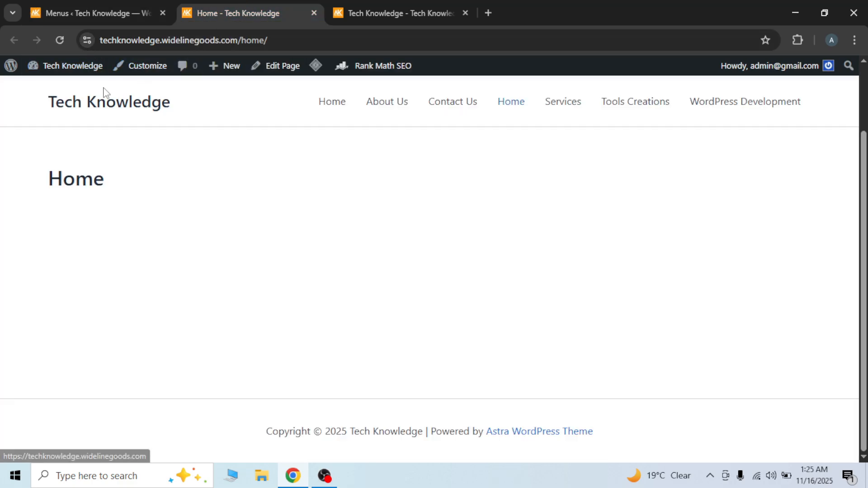
left_click(56, 48)
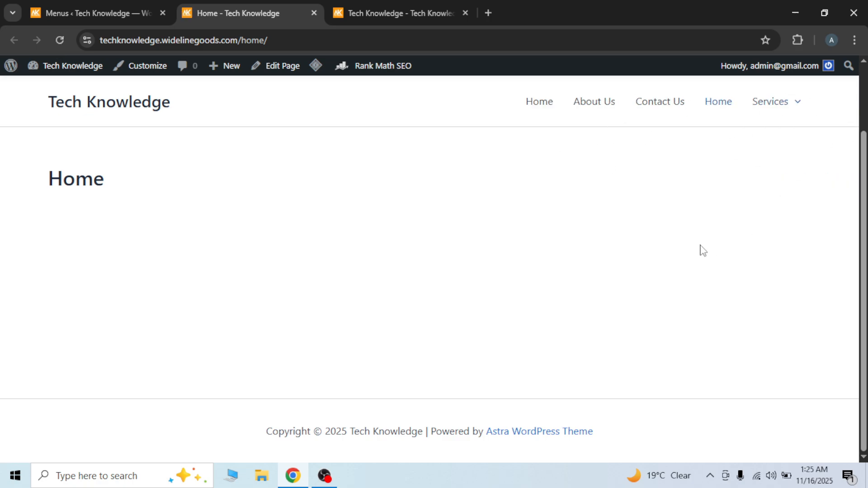
mouse_move(785, 100)
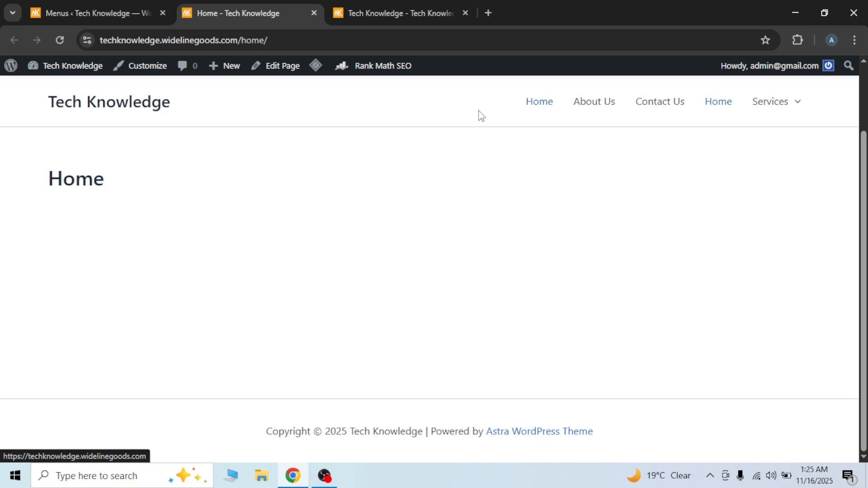
Step: Remove the "Home" custom link from the primary menu and move the Home page item to the first position
left_click(120, 2)
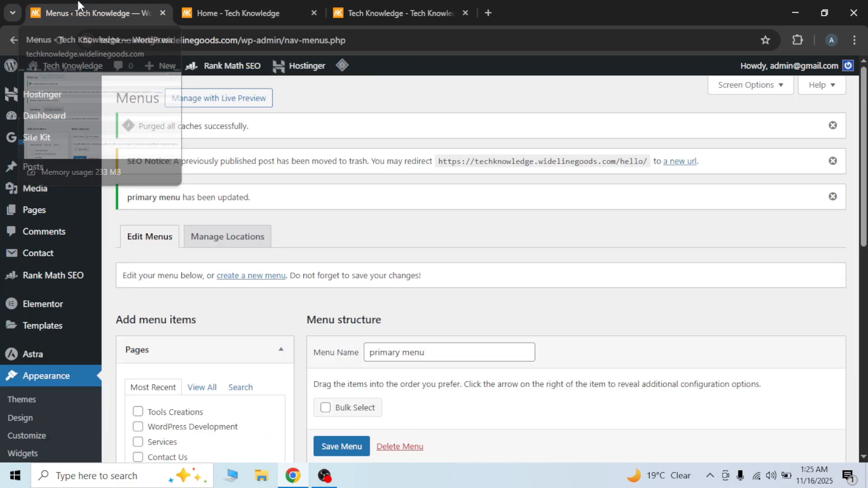
scroll(506, 237, "down", 6)
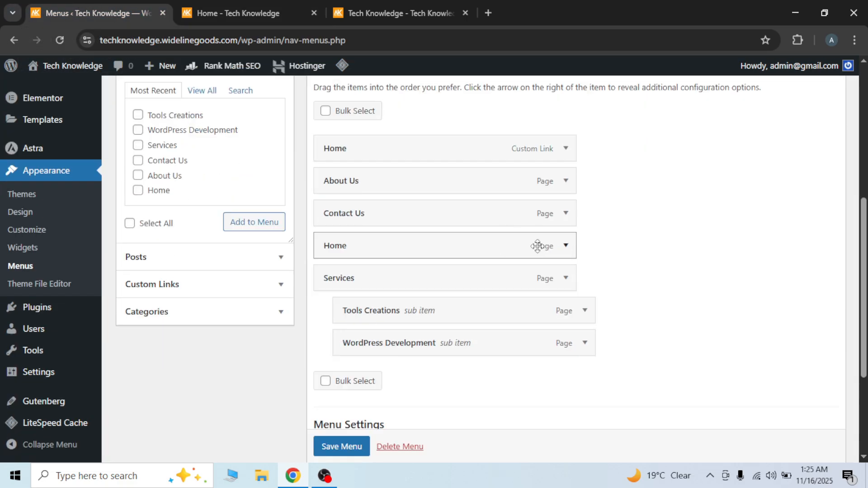
left_click(567, 151)
left_click(335, 345)
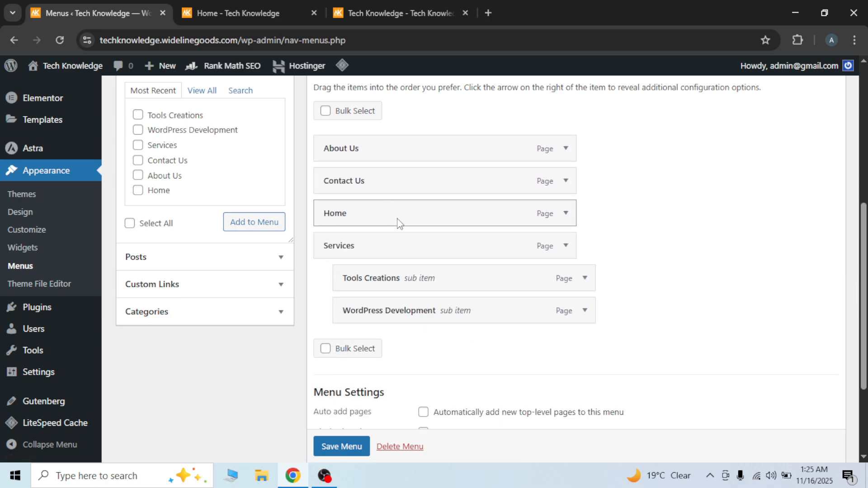
left_click_drag(398, 221, 400, 157)
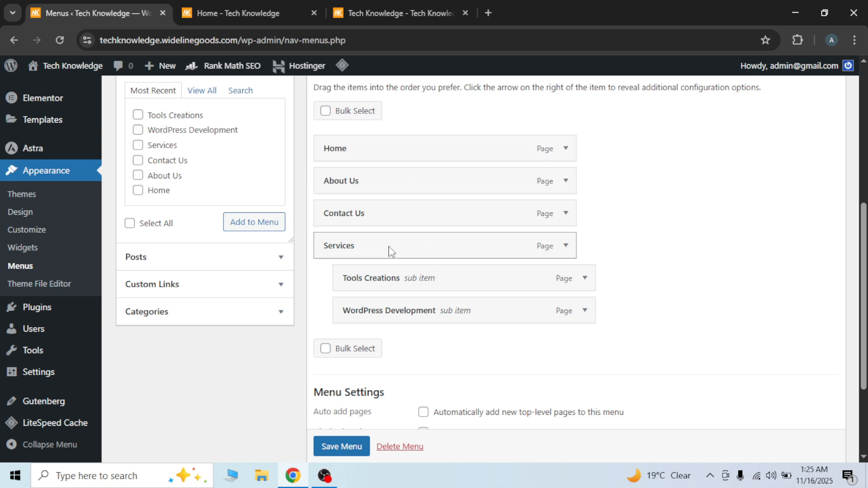
Step: Move Services with its sub items directly below Home and save the primary menu
left_click_drag(392, 251, 388, 186)
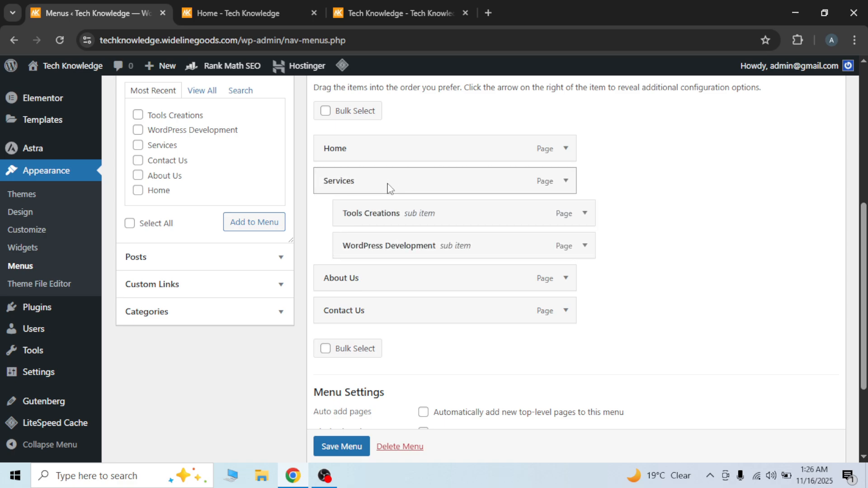
scroll(339, 451, "down", 1)
left_click(339, 447)
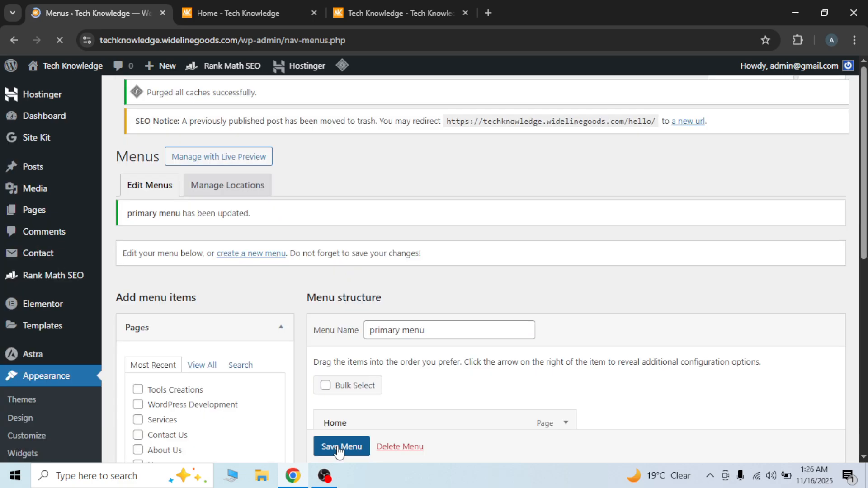
Step: Reload the live Home page and check the header's item order and Services submenu
left_click(228, 10)
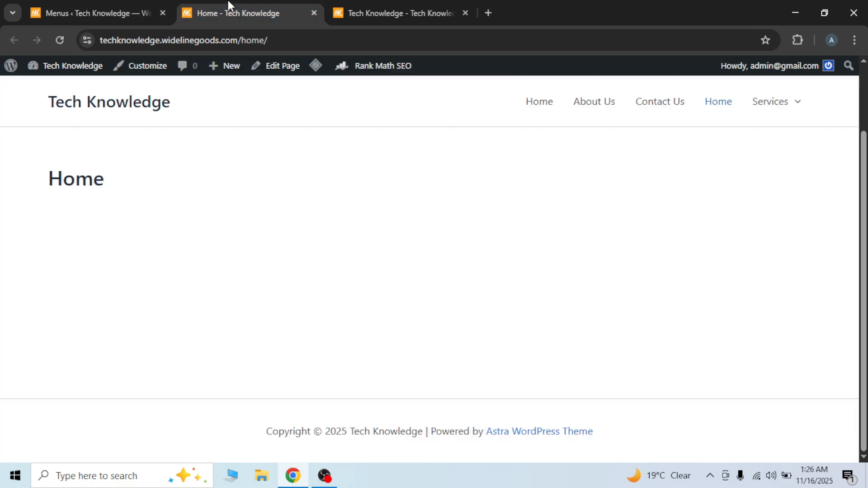
left_click(60, 41)
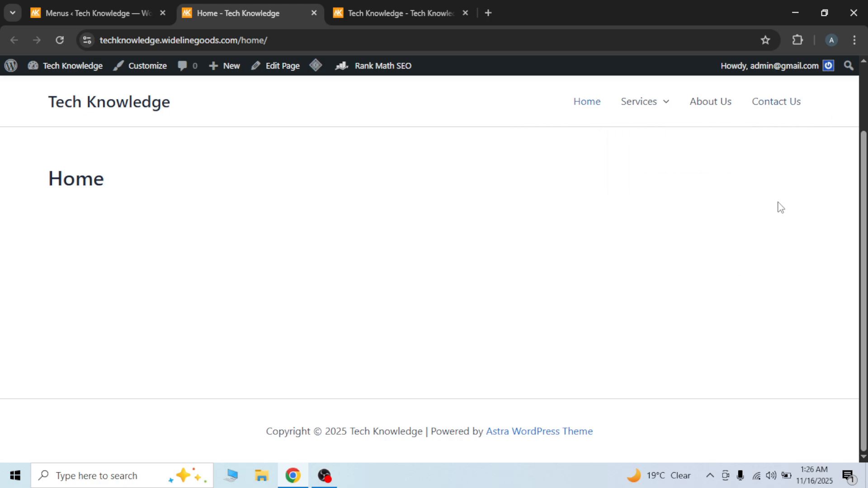
mouse_move(662, 107)
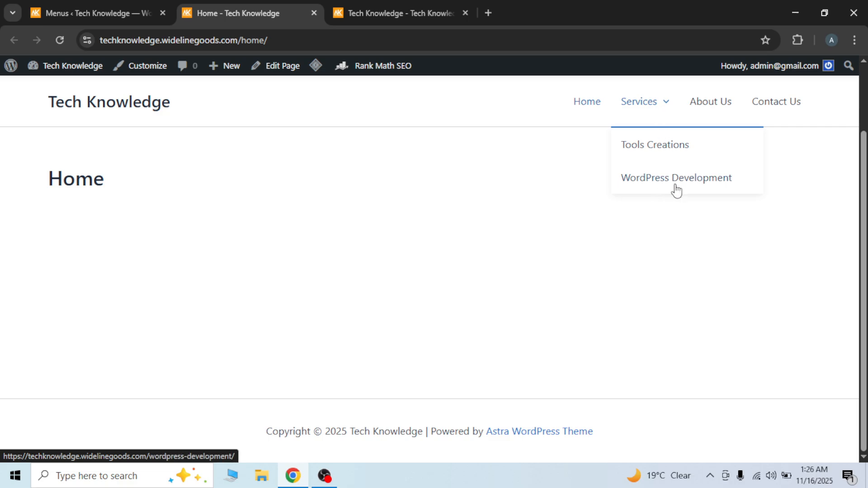
Step: Return to the menu editor and add the post "what is webdev" to the primary menu
left_click(118, 7)
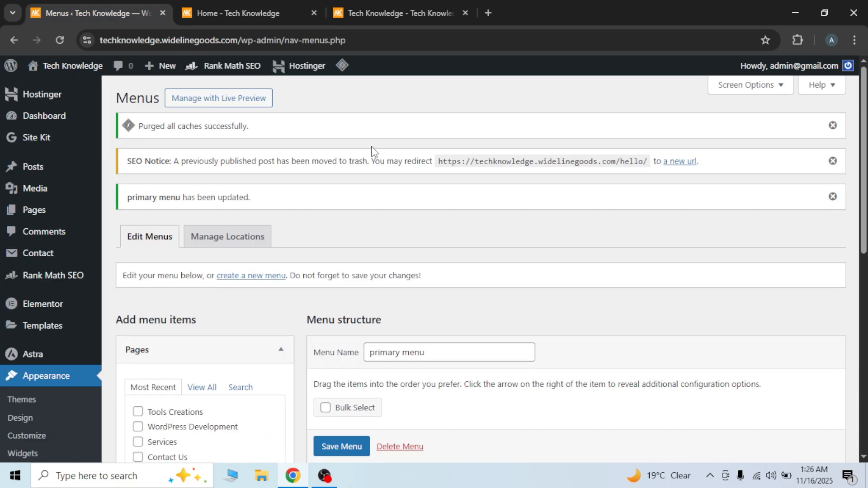
scroll(627, 328, "down", 3)
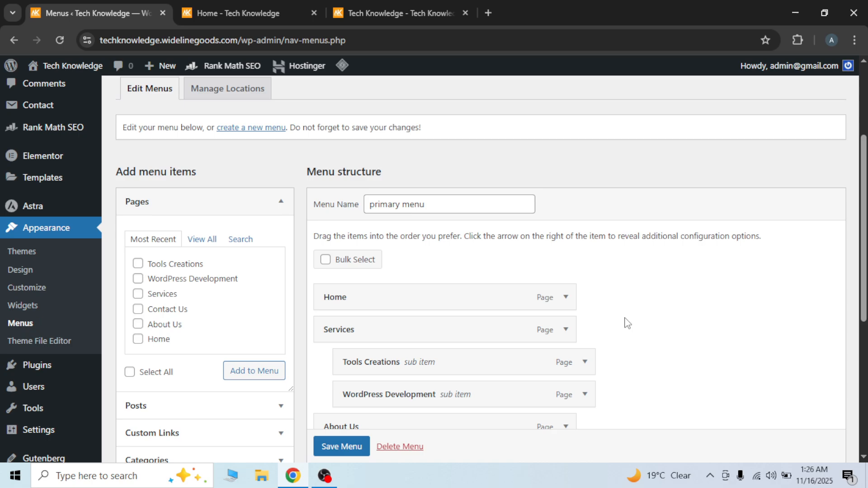
scroll(625, 325, "down", 3)
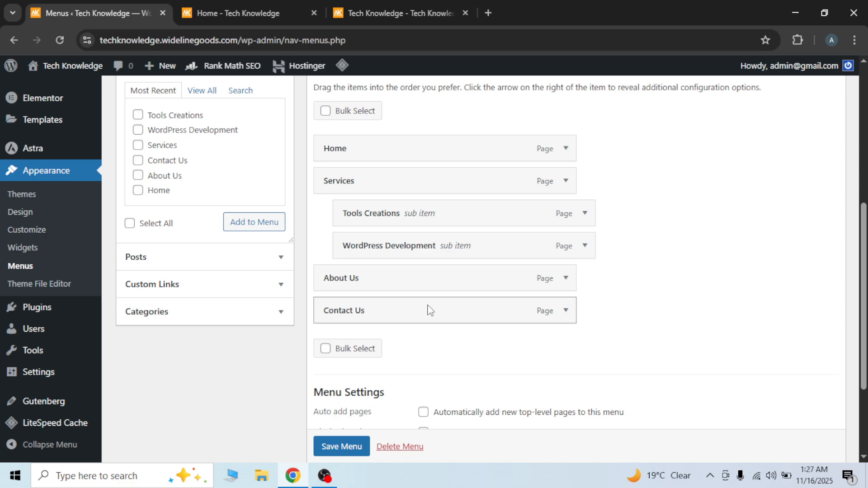
scroll(241, 322, "up", 3)
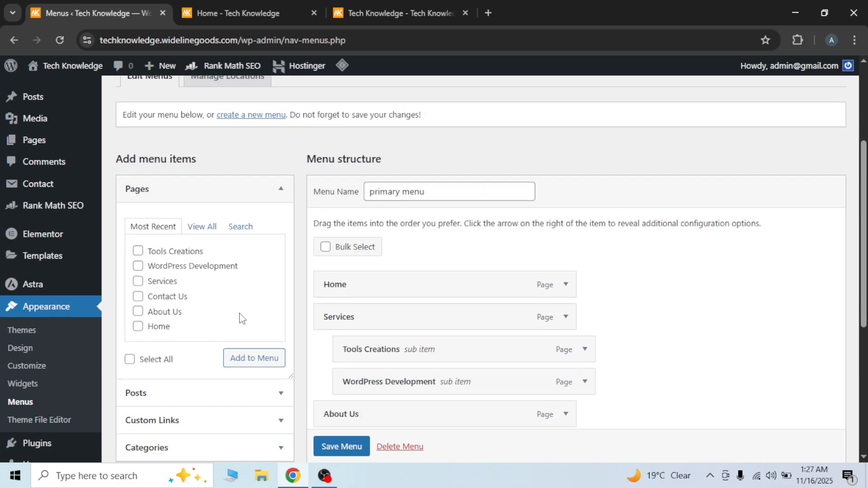
scroll(241, 319, "down", 3)
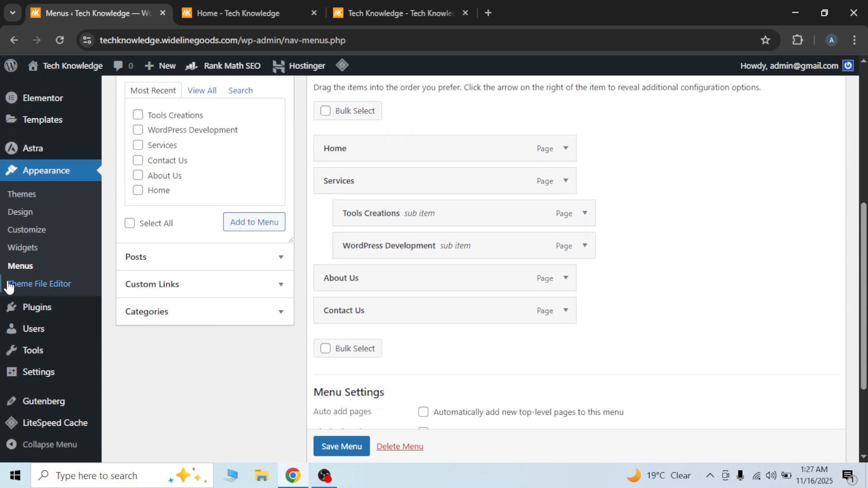
left_click(163, 264)
scroll(177, 227, "up", 3)
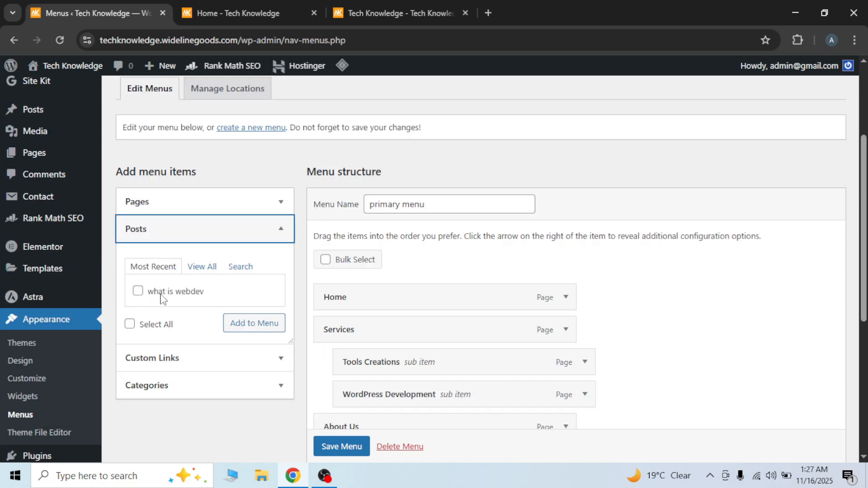
left_click(138, 291)
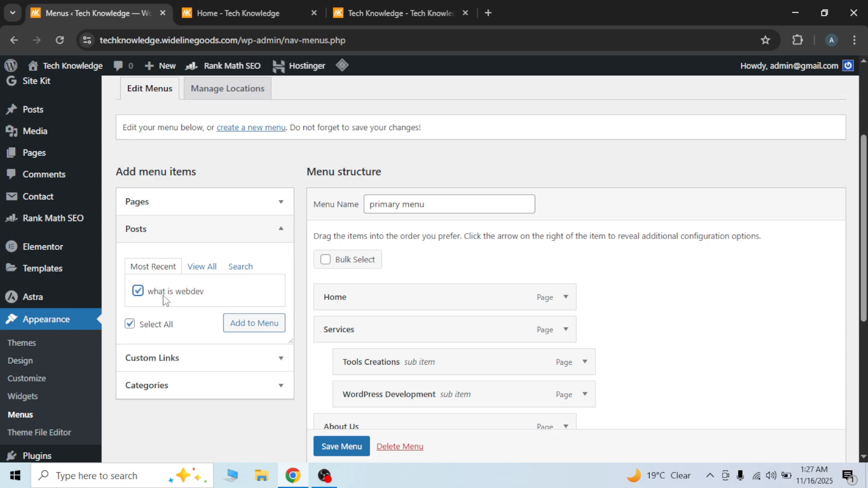
left_click(251, 332)
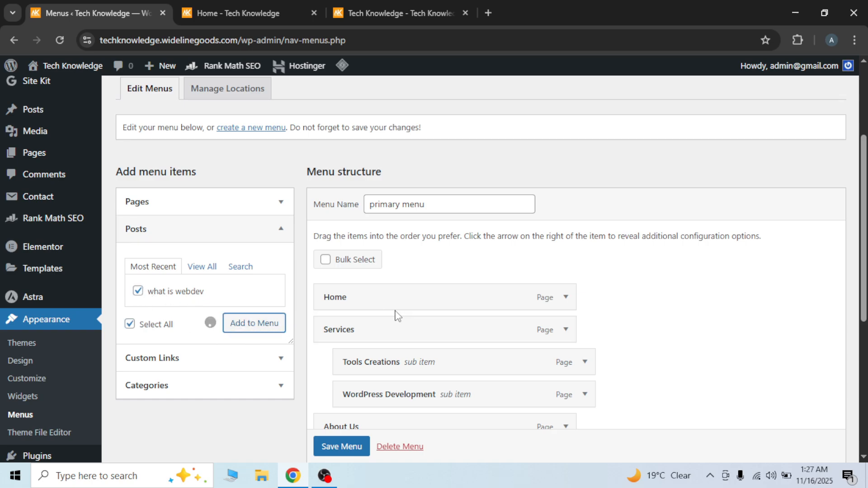
Step: Nest "what is webdev" under Services, directly after WordPress Development, and save the menu
scroll(383, 340, "down", 3)
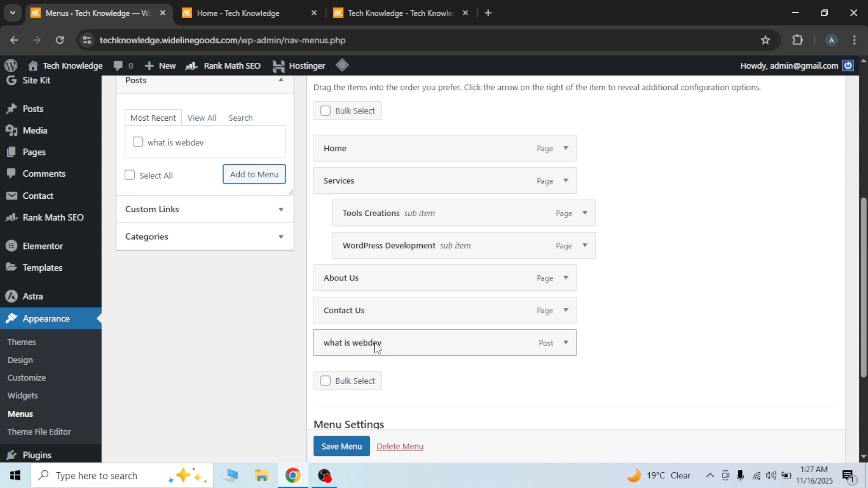
left_click_drag(376, 347, 376, 281)
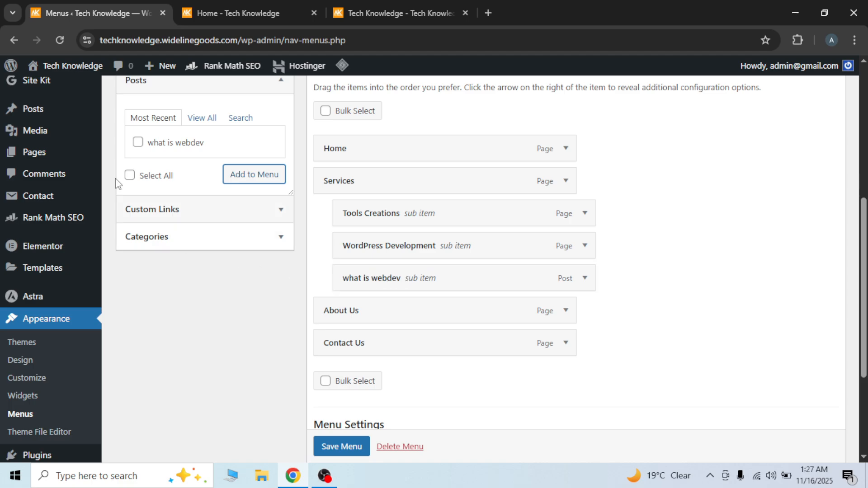
scroll(341, 385, "down", 1)
left_click(344, 447)
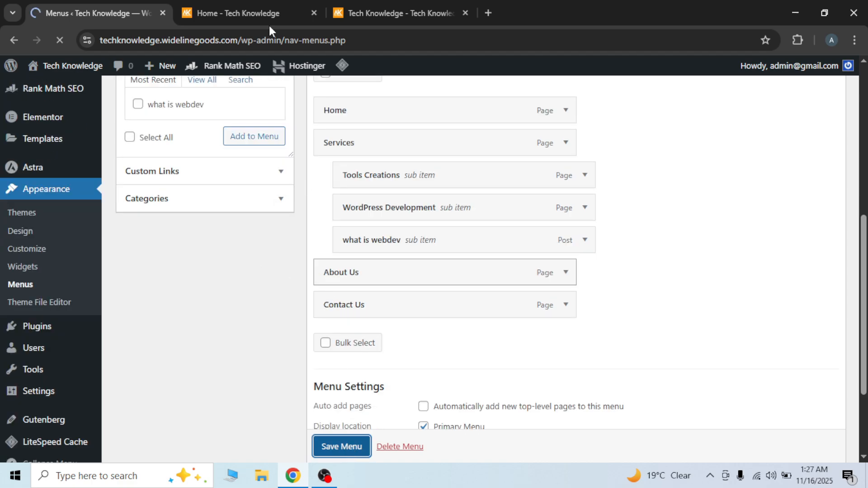
Step: Reload the live Home page and check the "what is webdev" entry in the Services submenu
left_click(254, 15)
left_click(62, 40)
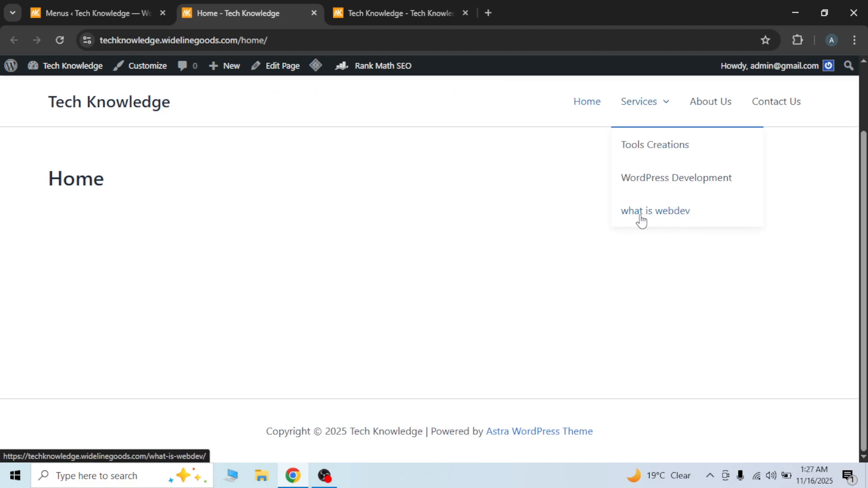
Step: Return to the menu editor and start a new custom link at its URL field
left_click(124, 11)
scroll(349, 245, "up", 3)
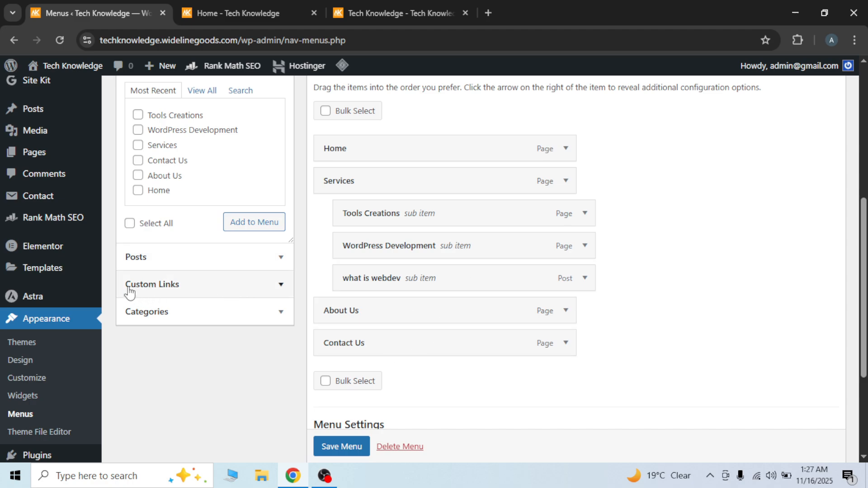
left_click(179, 295)
scroll(204, 296, "up", 3)
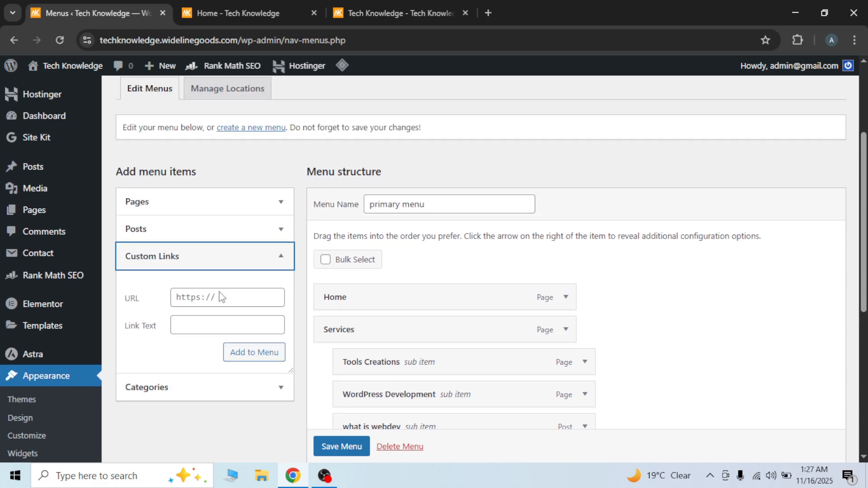
left_click(209, 297)
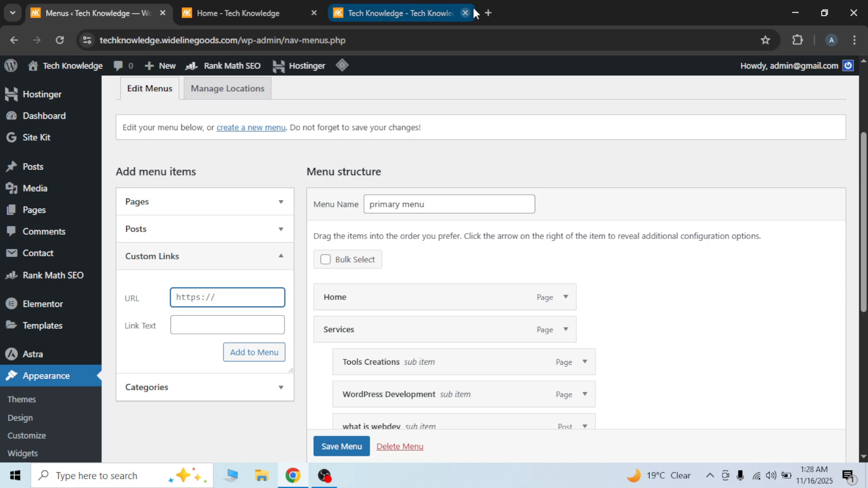
Step: Open akdeepknowledge.com in a new browser tab and copy its full address
left_click(488, 13)
type("a")
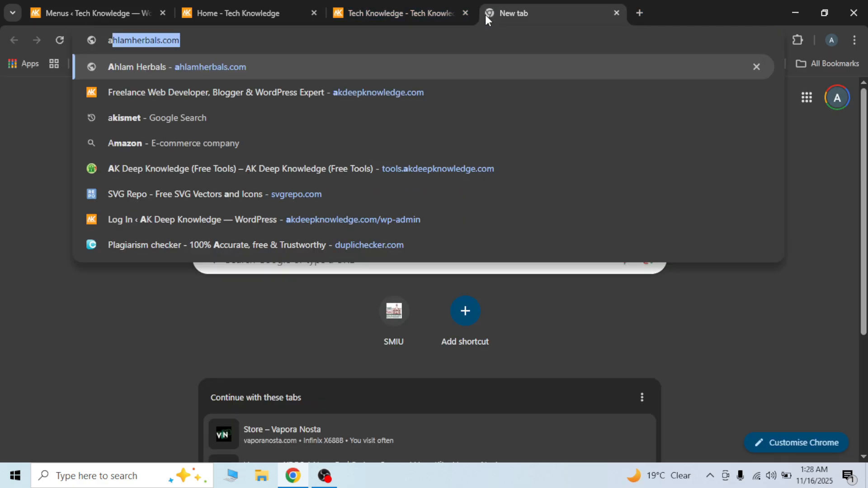
type("k")
key("Right")
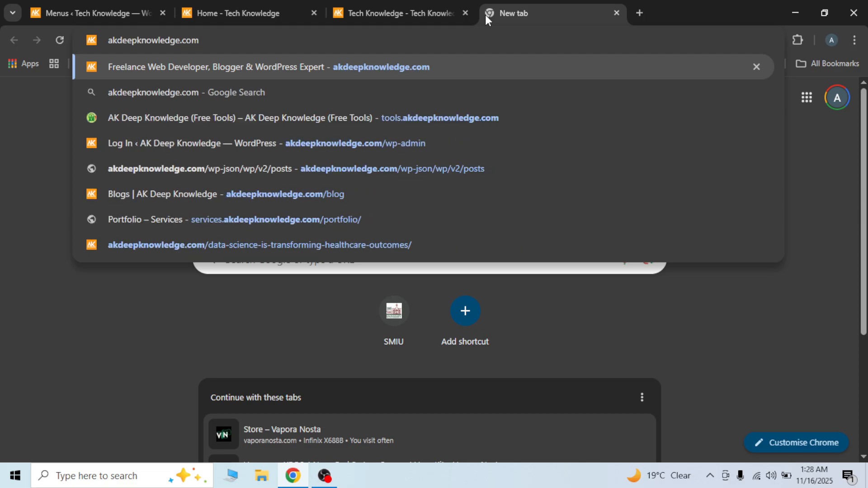
key("Return")
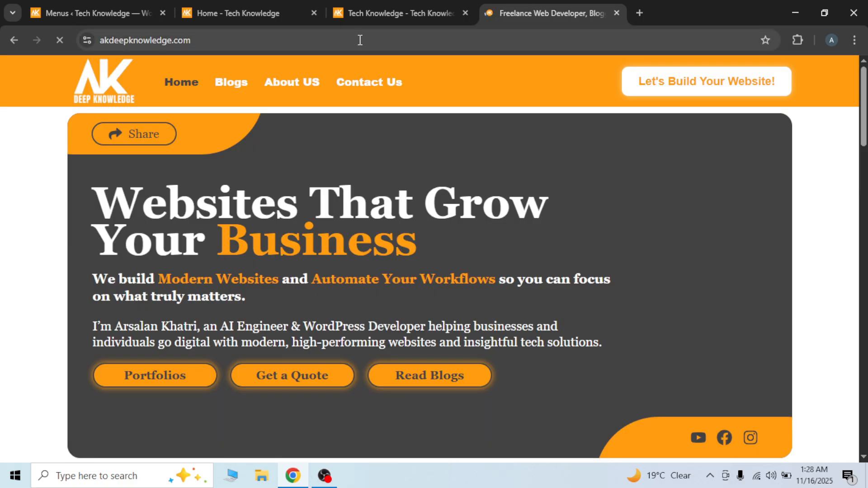
left_click(247, 40)
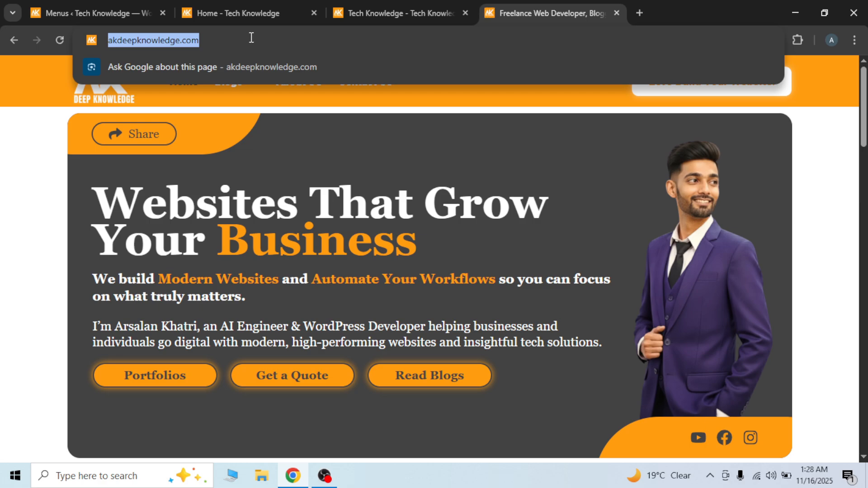
left_click(234, 37)
left_click_drag(250, 37, 65, 40)
key("ctrl+c")
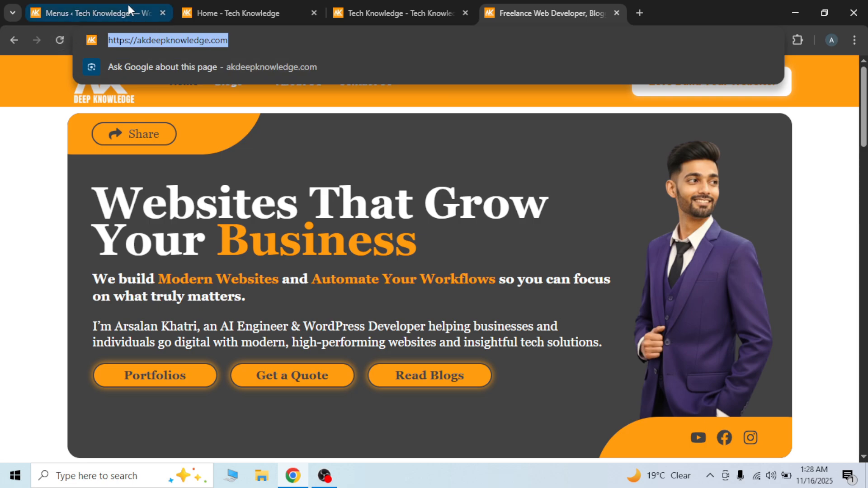
left_click(115, 10)
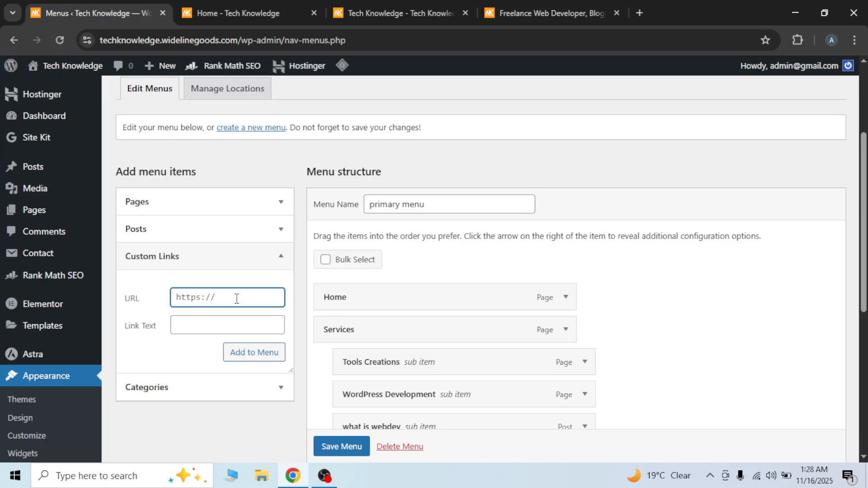
left_click_drag(141, 300, 117, 299)
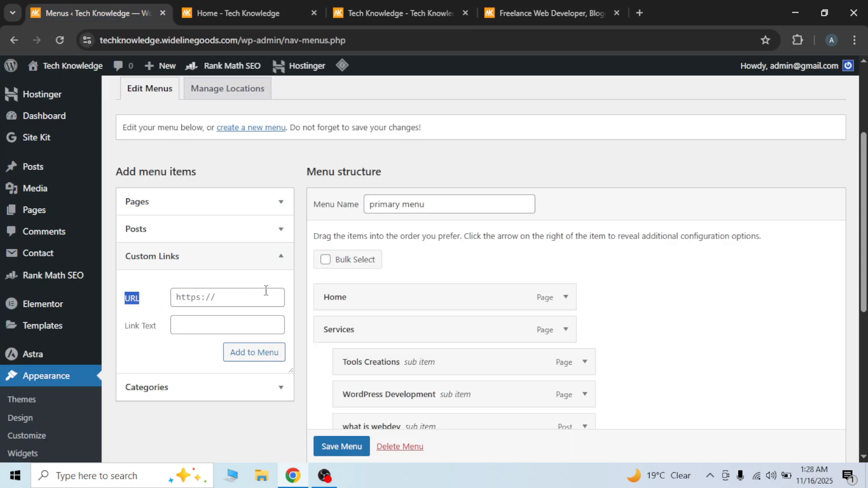
left_click(254, 298)
key("ctrl+v")
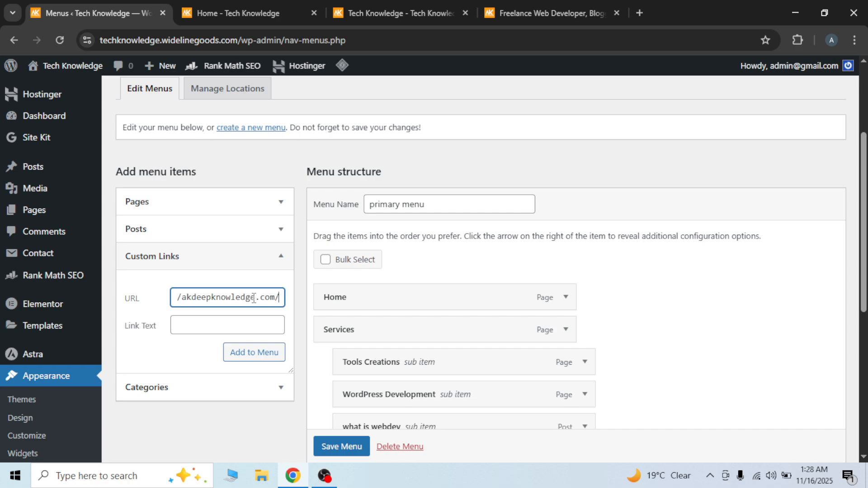
left_click(220, 328)
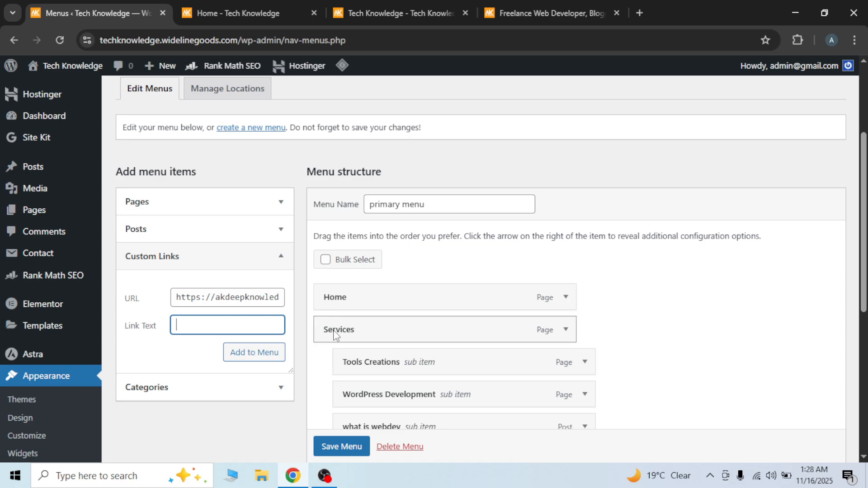
scroll(358, 354, "down", 3)
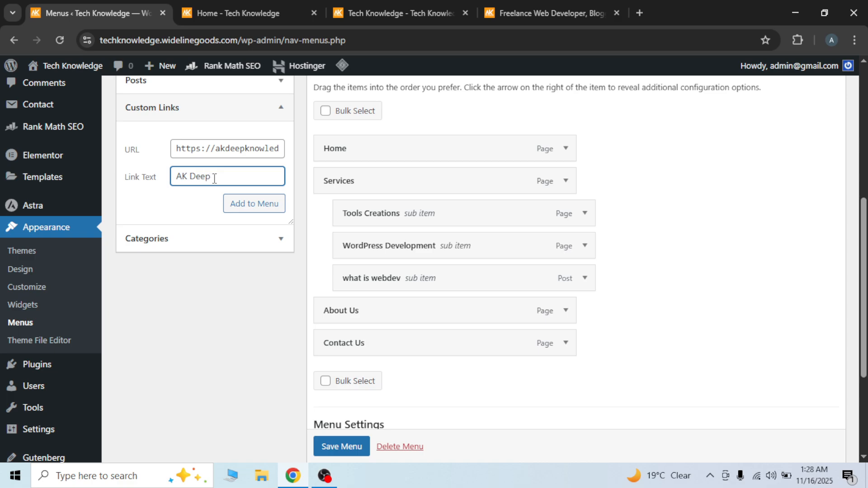
type("Knowledge")
left_click(252, 211)
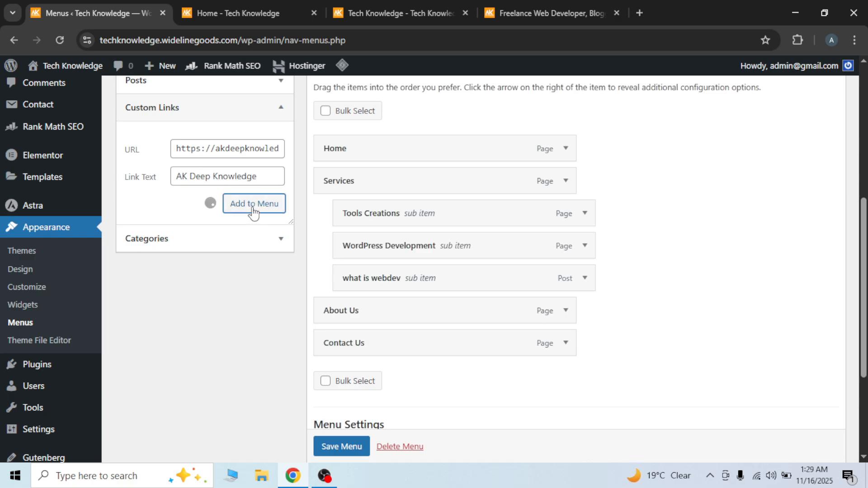
Step: Move the AK Deep Knowledge link above About Us as a top-level item and save the menu
scroll(411, 229, "down", 3)
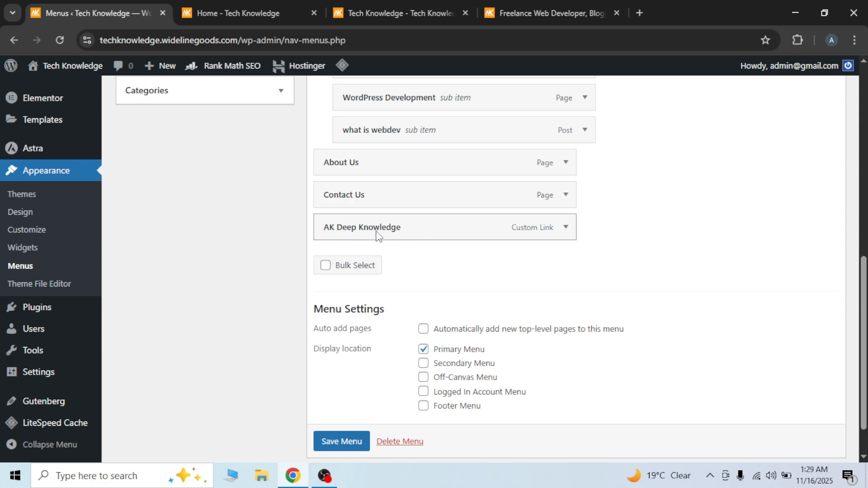
left_click_drag(379, 235, 378, 166)
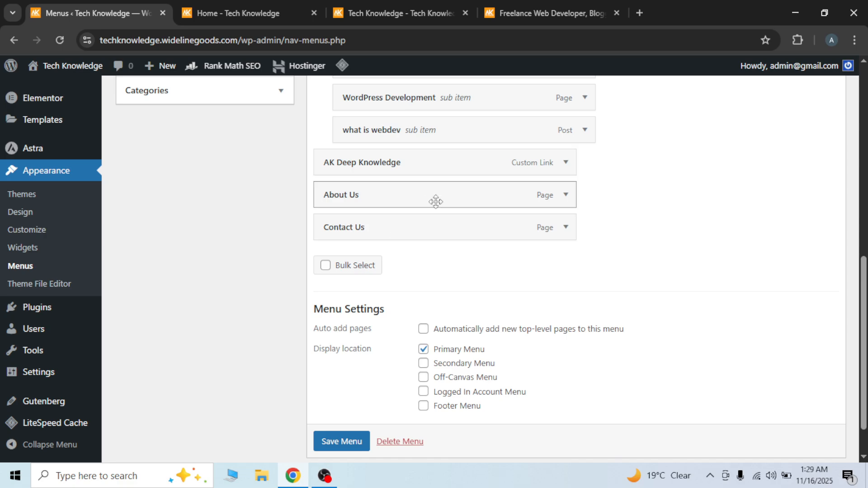
left_click(340, 442)
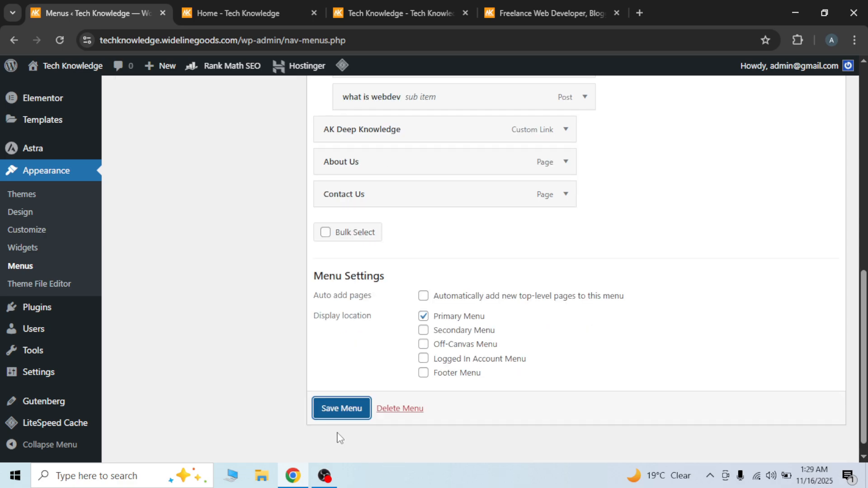
Step: Reload the live Home page, test the AK Deep Knowledge menu link, and go back to the Home page
left_click(264, 8)
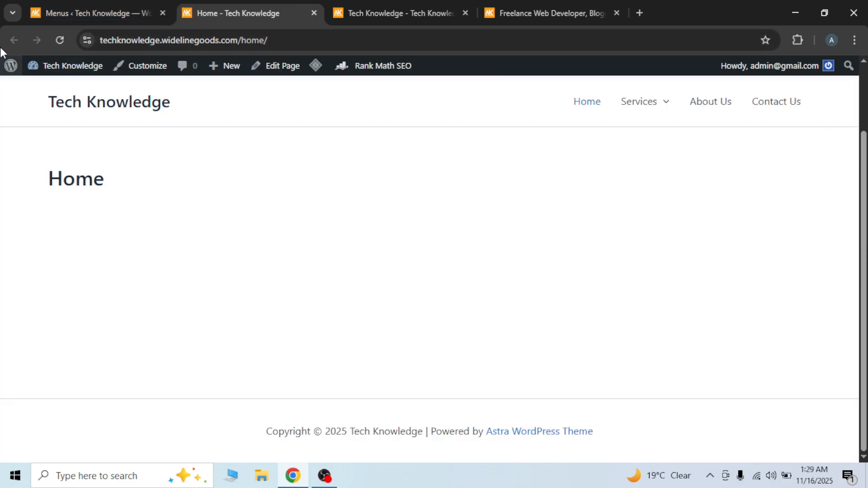
left_click(61, 43)
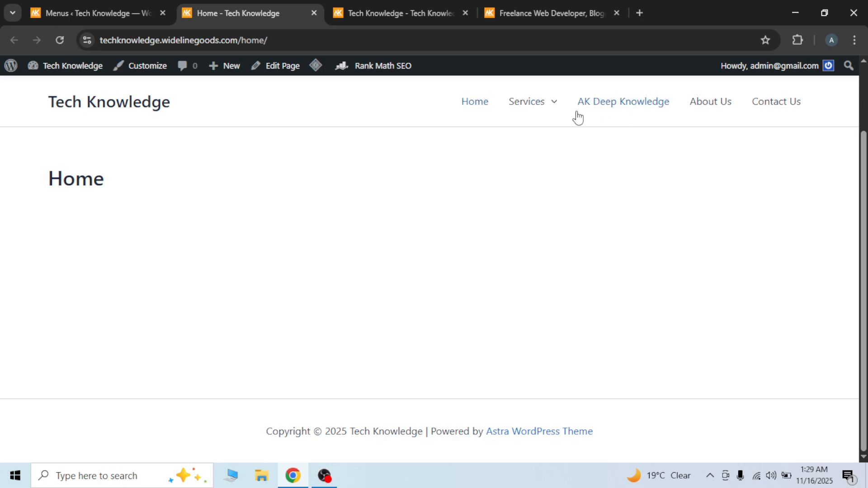
left_click(633, 107)
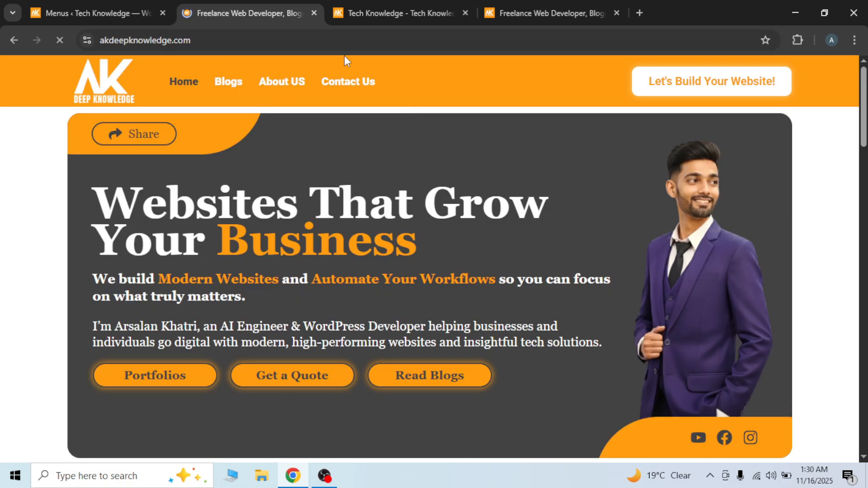
scroll(468, 214, "down", 10)
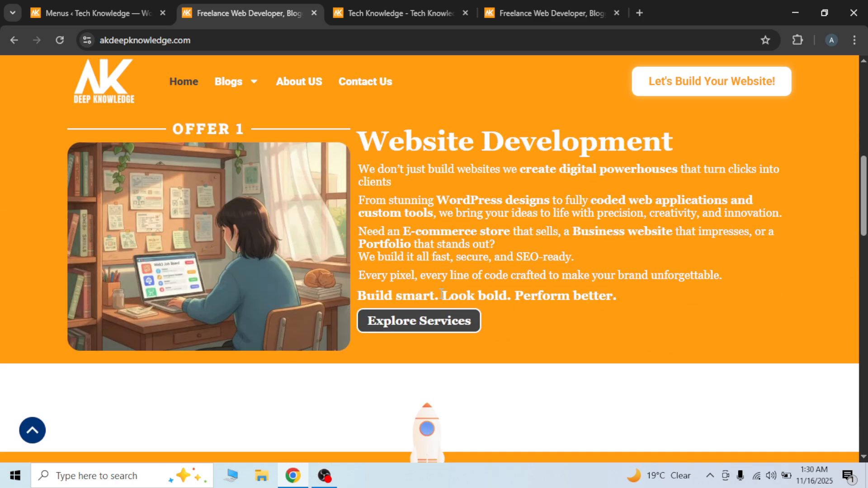
scroll(442, 295, "up", 10)
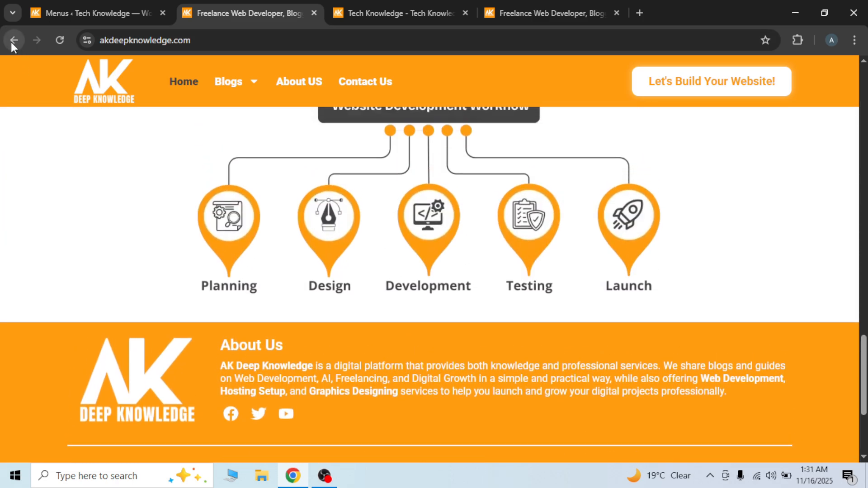
left_click(12, 40)
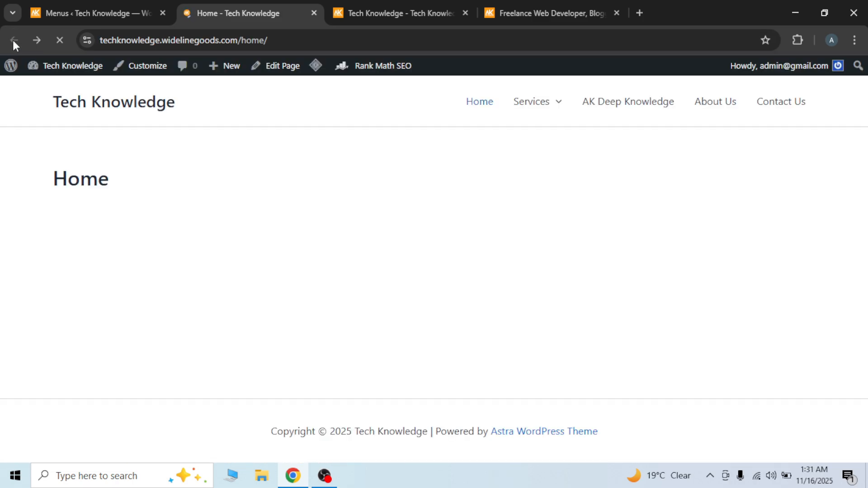
Step: Return to the menu editor, add the "website development" category to the primary menu, and save the menu
left_click(100, 6)
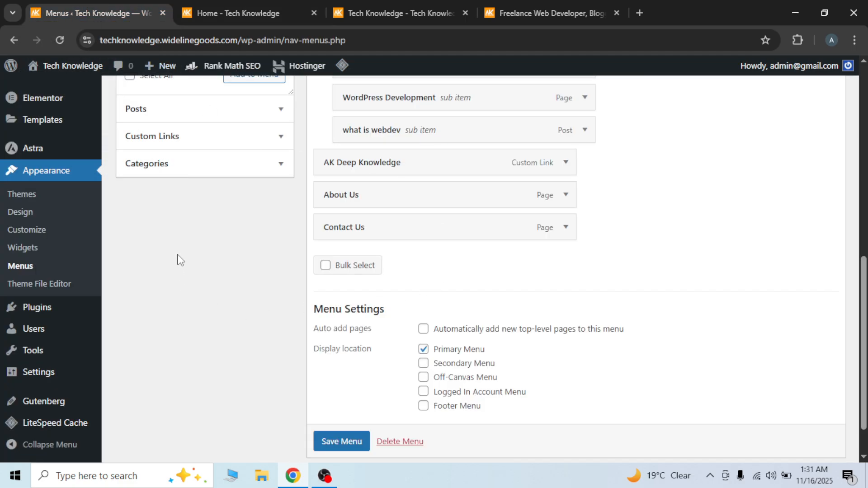
scroll(252, 239, "up", 3)
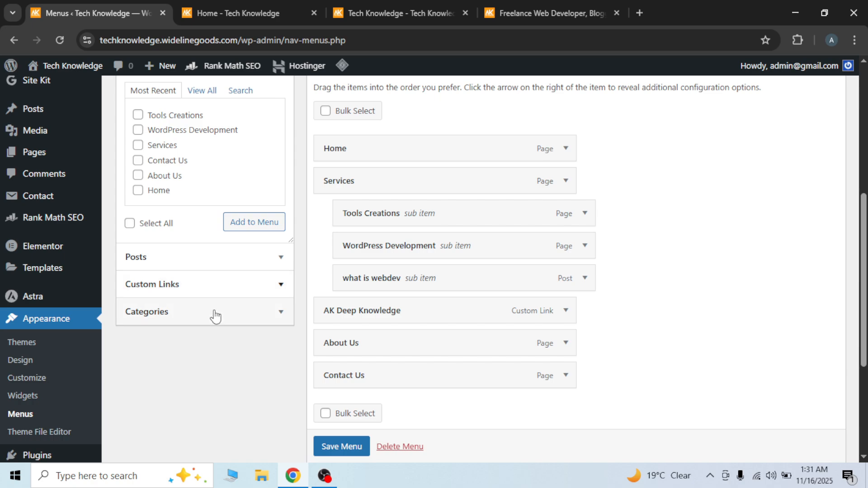
left_click(203, 323)
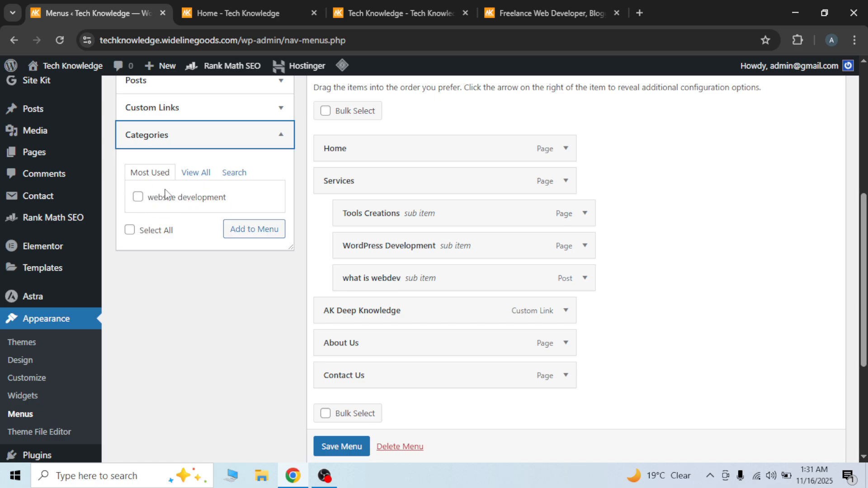
left_click(199, 176)
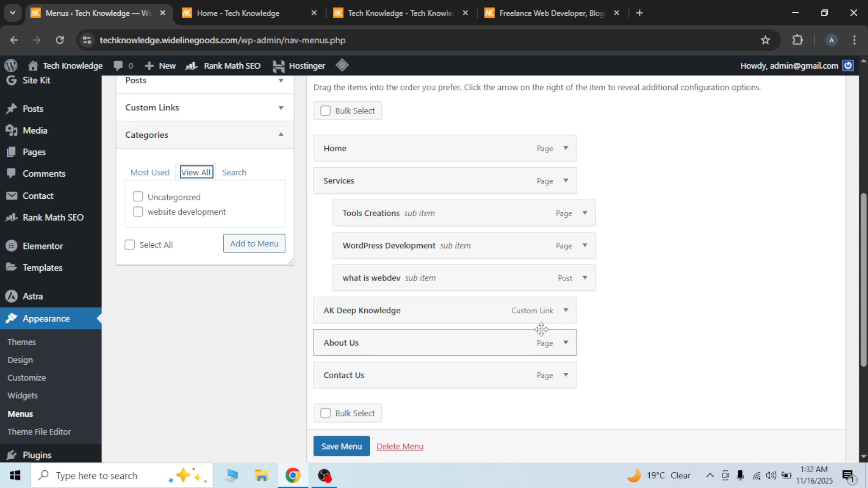
left_click(130, 246)
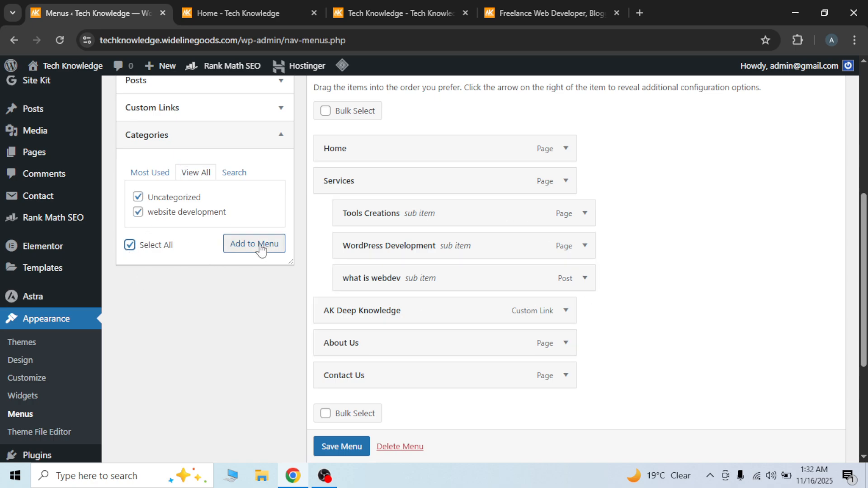
left_click(130, 245)
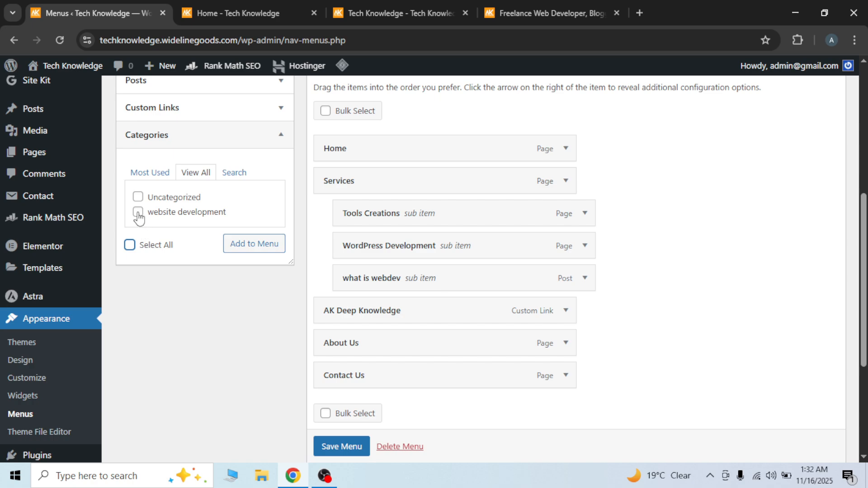
left_click(138, 213)
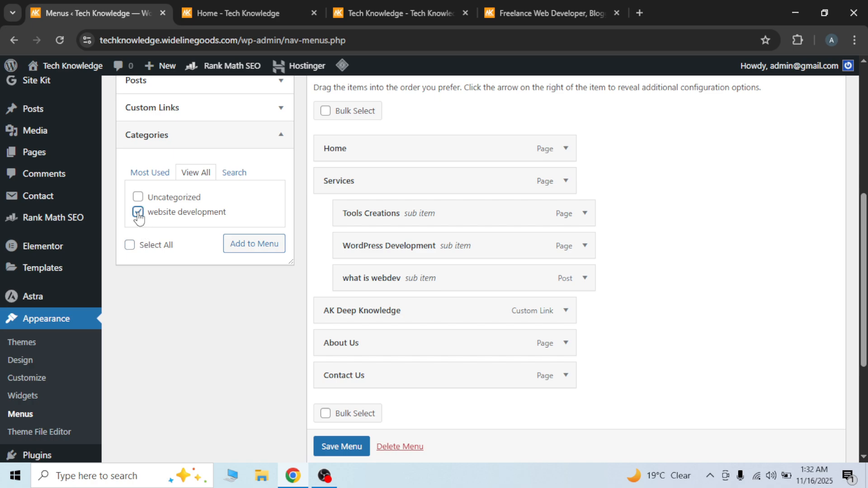
left_click(253, 248)
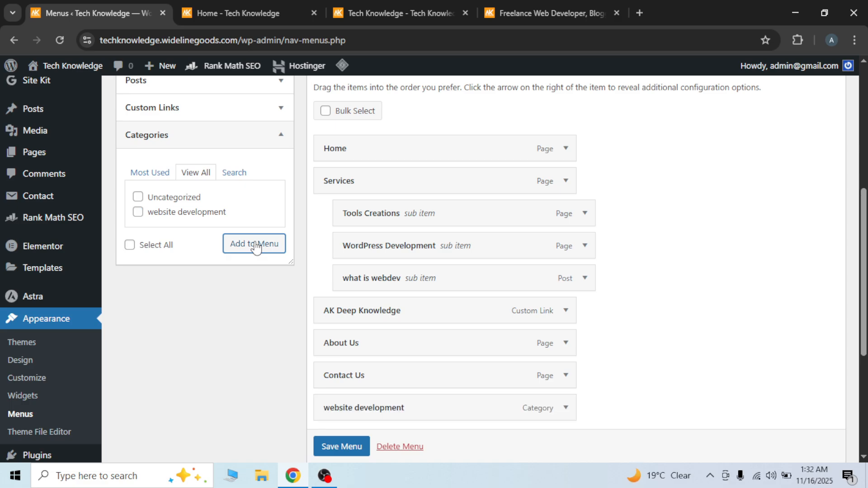
scroll(410, 240, "down", 5)
scroll(389, 251, "up", 3)
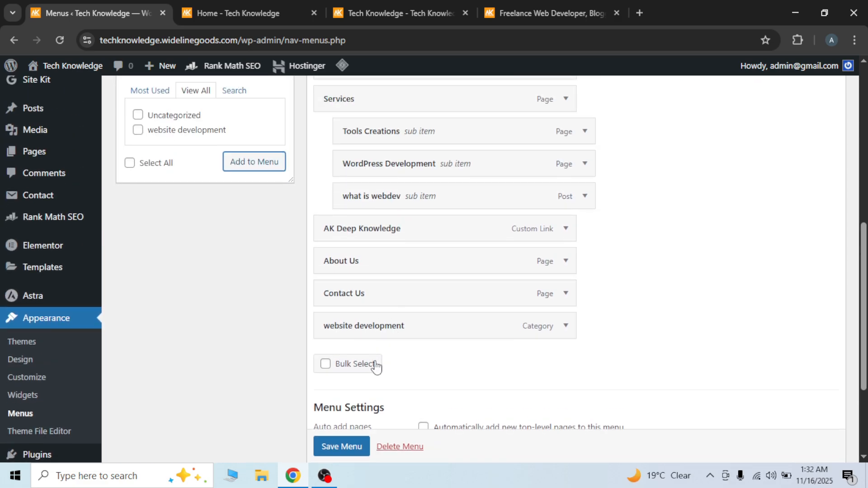
left_click(343, 447)
scroll(335, 445, "down", 1)
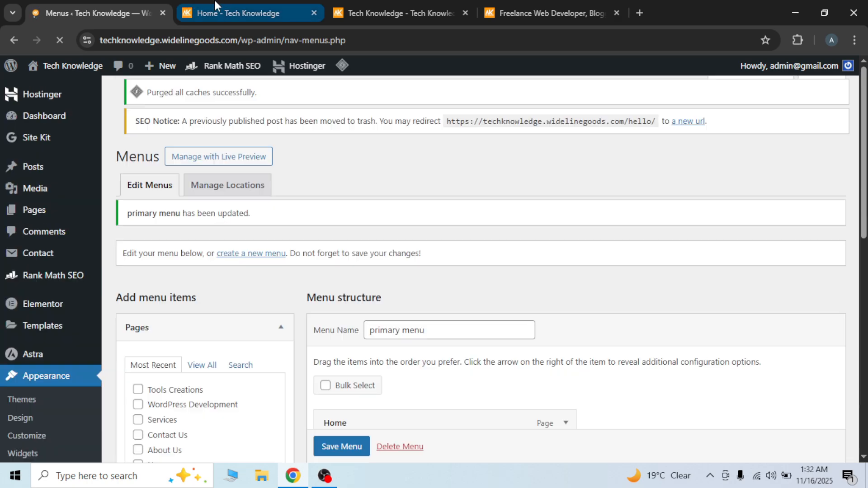
Step: Reload the live Home page with the updated menu and return to the menu editor
left_click(215, 4)
left_click(57, 40)
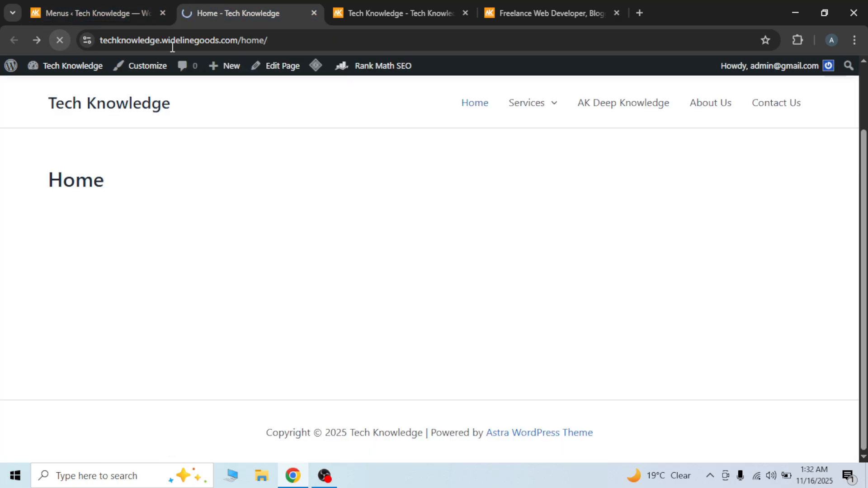
left_click(109, 14)
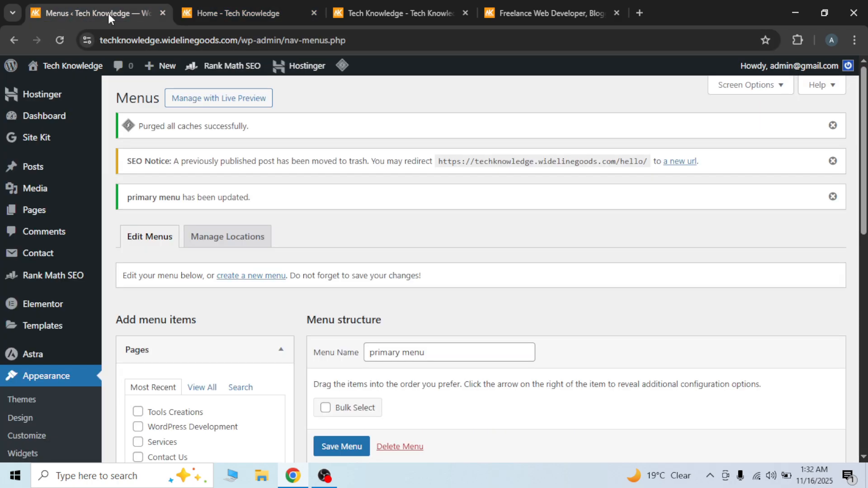
Step: Review the saved primary menu's item structure, available item types and display location settings
scroll(334, 162, "down", 3)
scroll(333, 161, "down", 8)
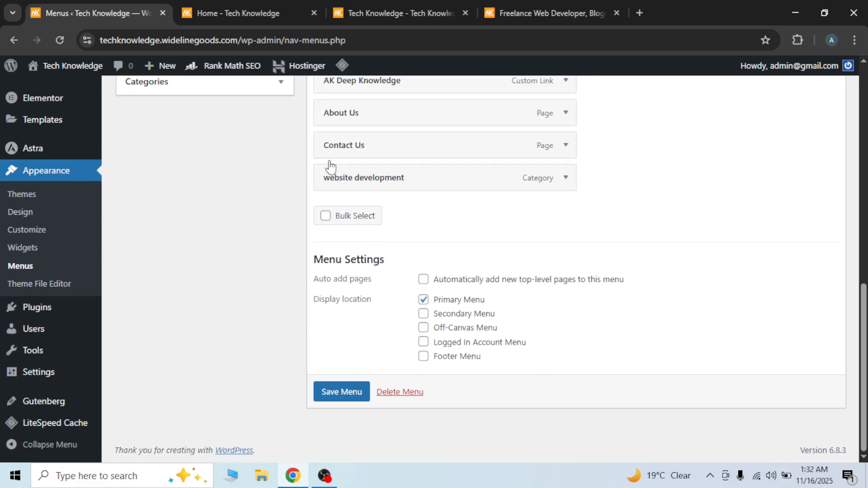
scroll(329, 178, "up", 6)
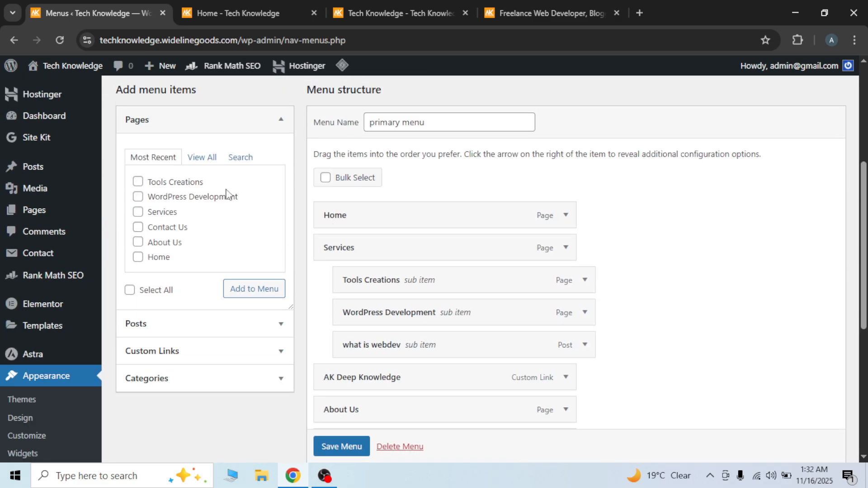
scroll(221, 208, "up", 3)
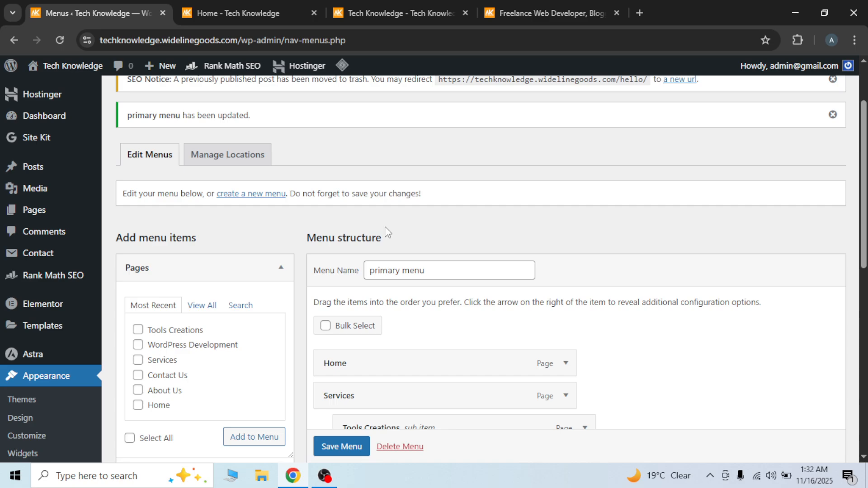
scroll(388, 233, "down", 5)
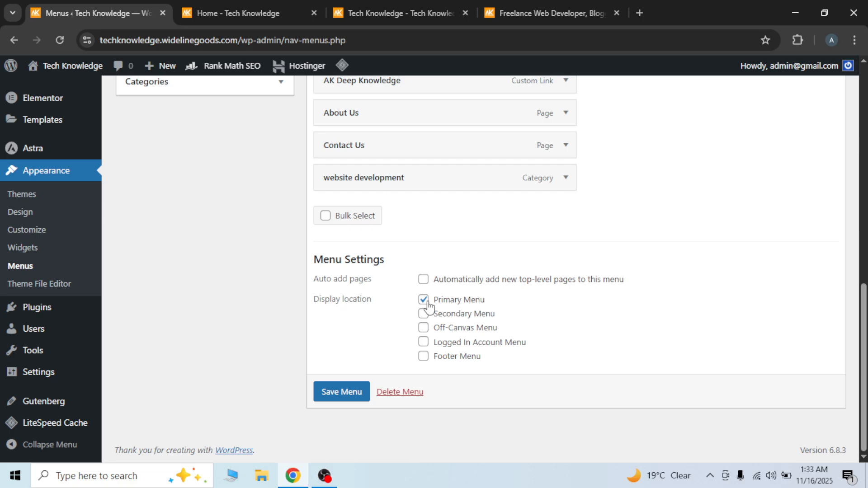
scroll(487, 289, "up", 6)
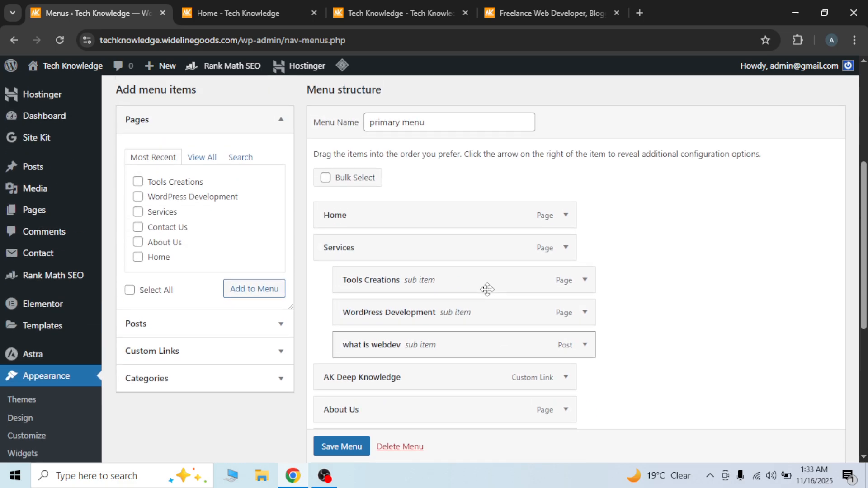
scroll(488, 290, "up", 3)
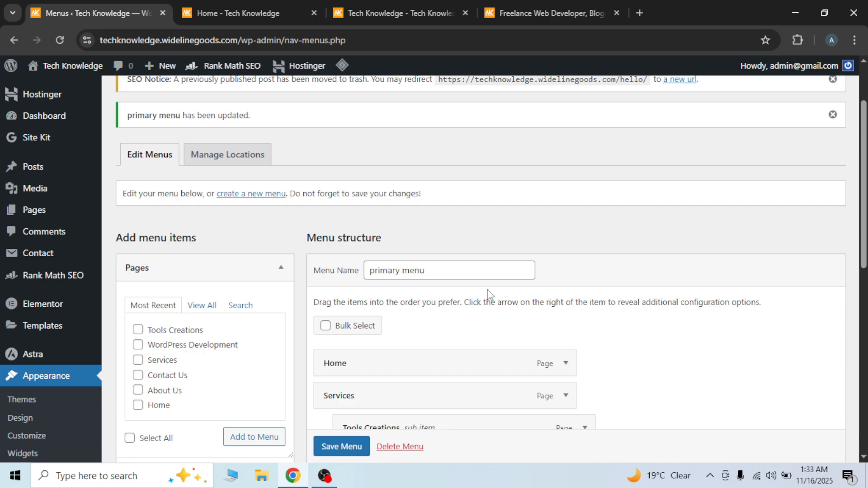